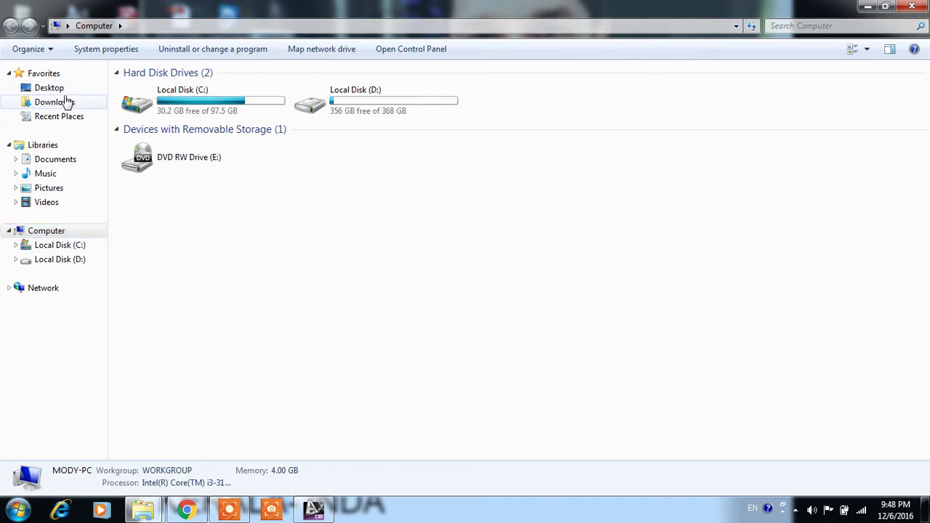
# Step: Preview a downloaded image from the Downloads folder, then close the viewer and the folder window
pyautogui.click(64, 105)
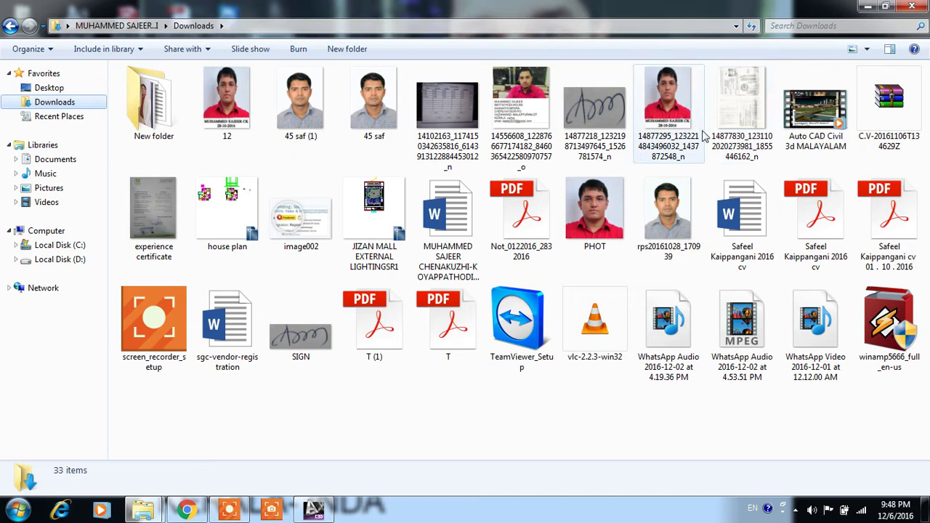
pyautogui.doubleClick(511, 119)
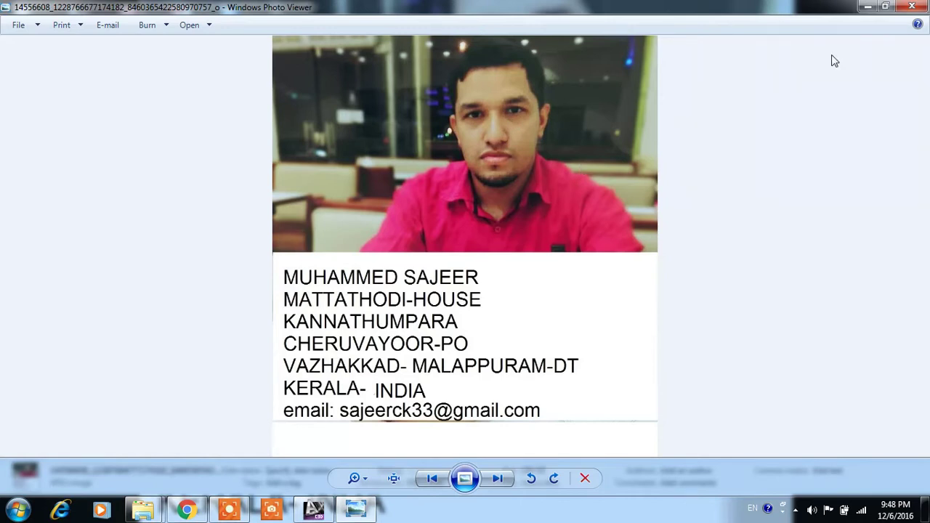
pyautogui.click(912, 7)
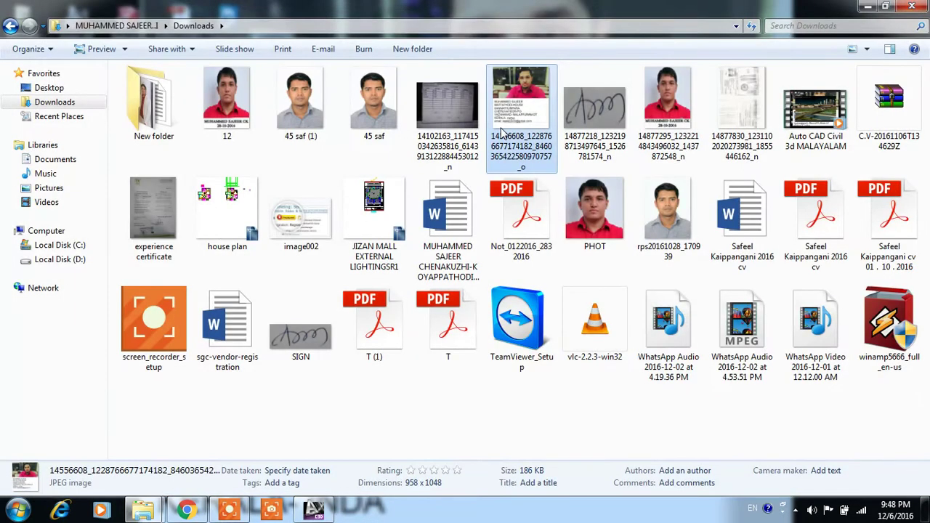
pyautogui.moveTo(520, 117)
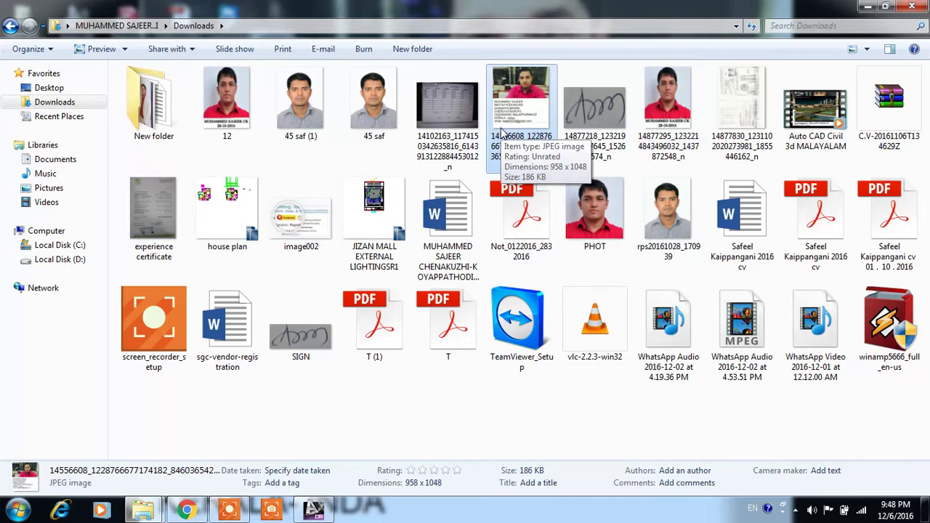
pyautogui.click(912, 6)
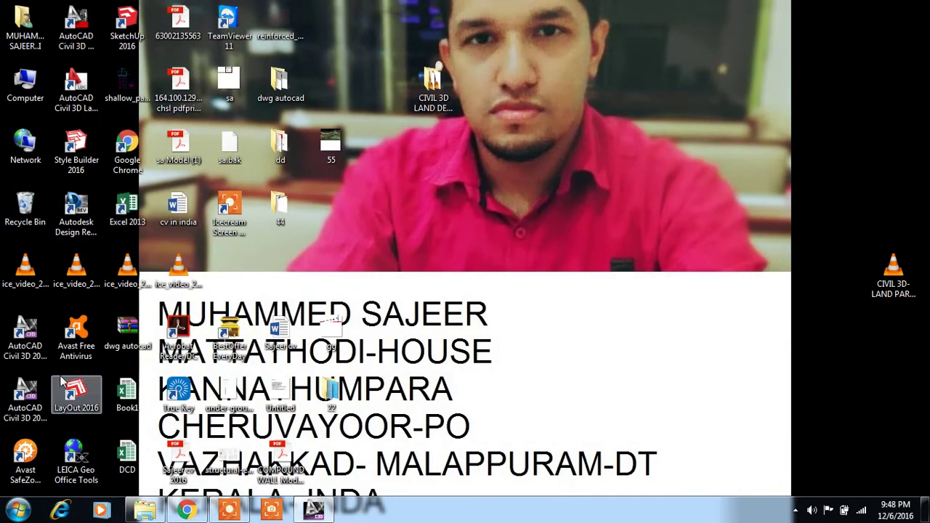
pyautogui.click(30, 341)
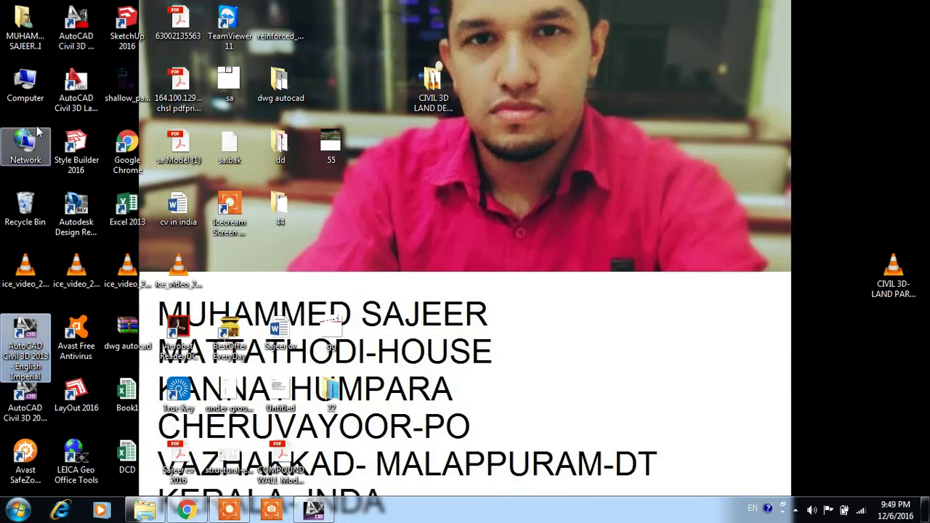
# Step: Open the survey point text file 11 from D:\civil 3d
pyautogui.doubleClick(42, 77)
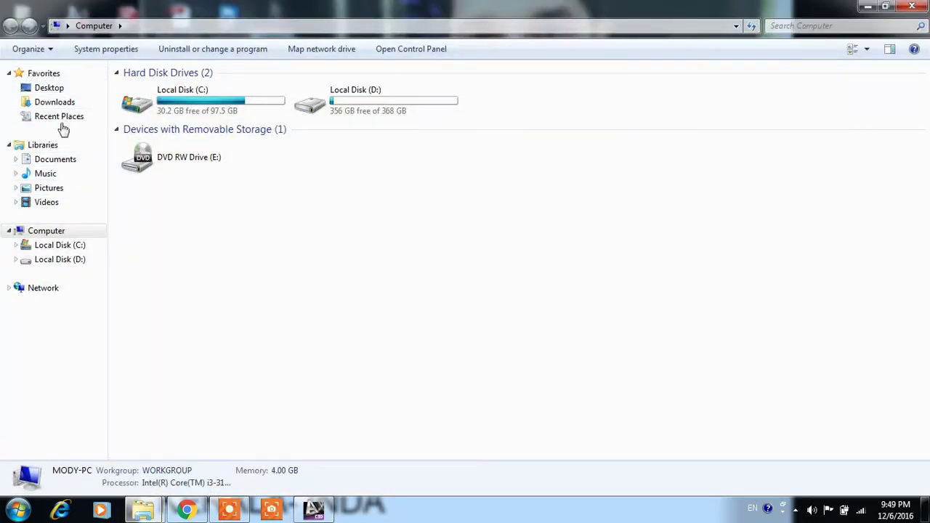
pyautogui.doubleClick(334, 98)
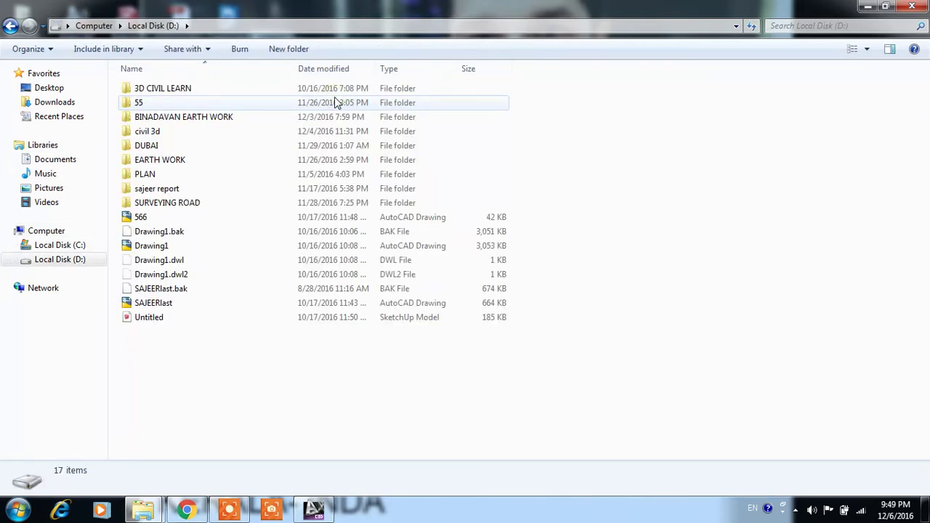
pyautogui.doubleClick(166, 133)
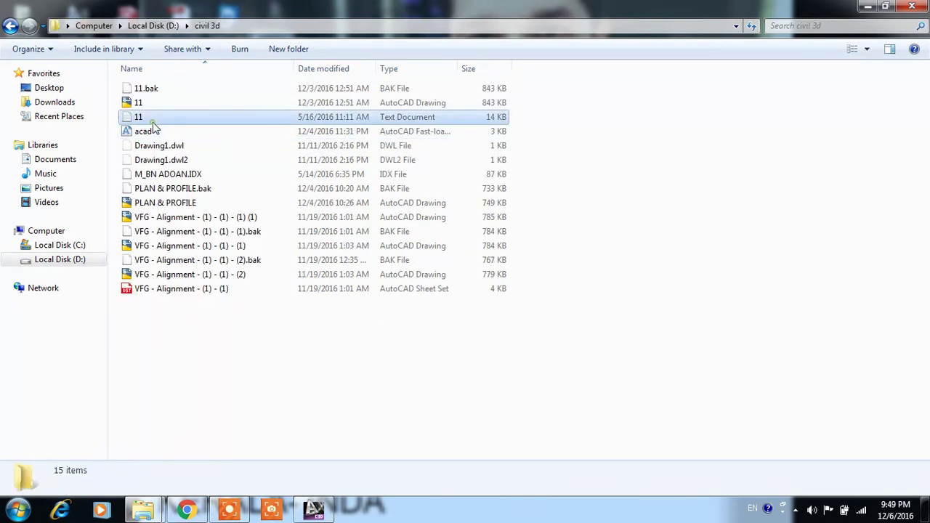
pyautogui.doubleClick(142, 118)
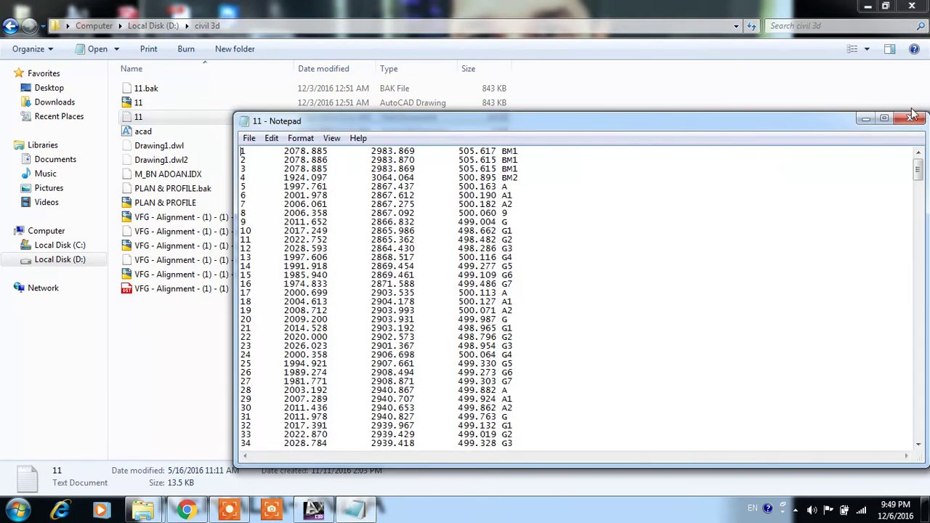
# Step: Check point 1's coordinate and elevation values in file 11, then close Notepad and minimize Explorer
pyautogui.click(884, 118)
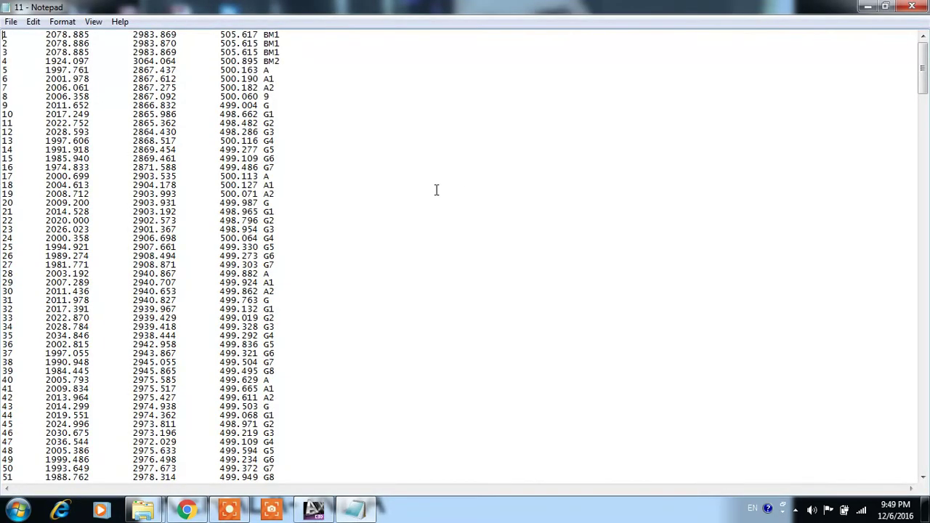
pyautogui.click(912, 6)
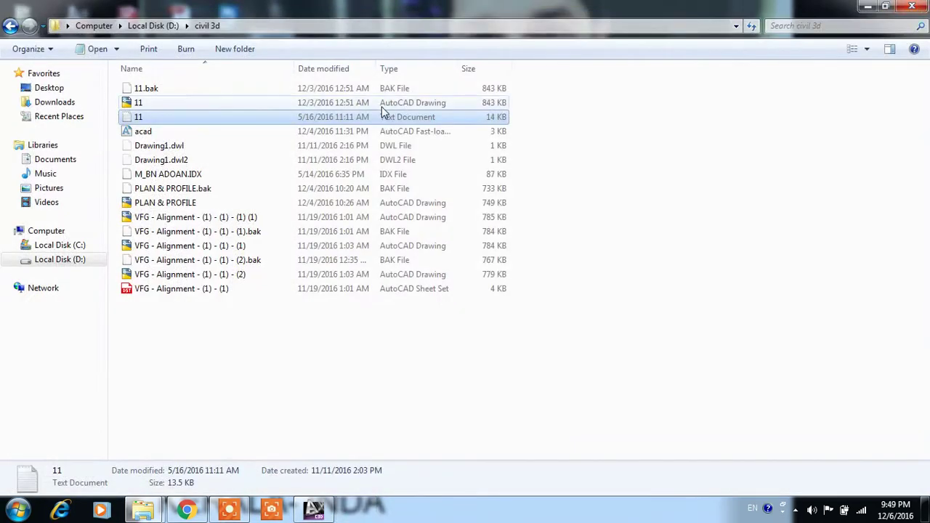
pyautogui.doubleClick(236, 120)
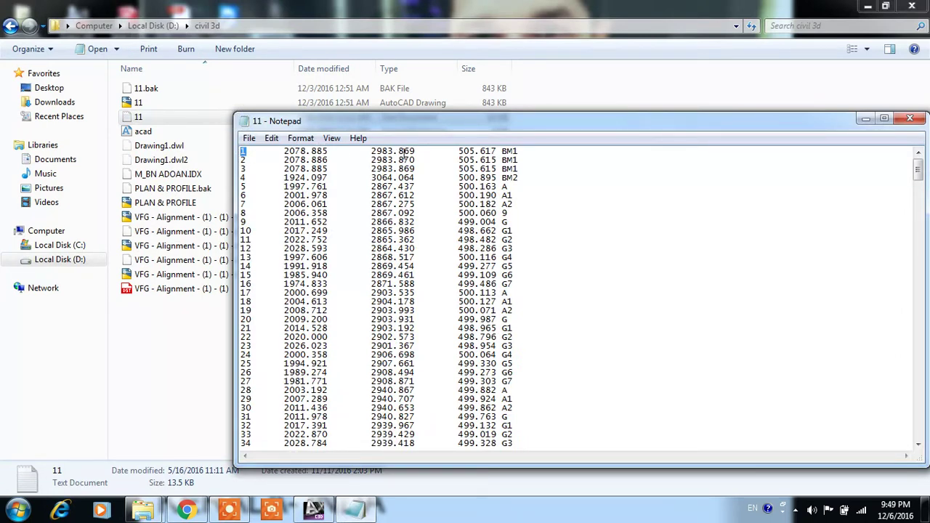
pyautogui.moveTo(413, 151); pyautogui.dragTo(387, 151)
pyautogui.moveTo(458, 150); pyautogui.dragTo(481, 151)
pyautogui.click(911, 118)
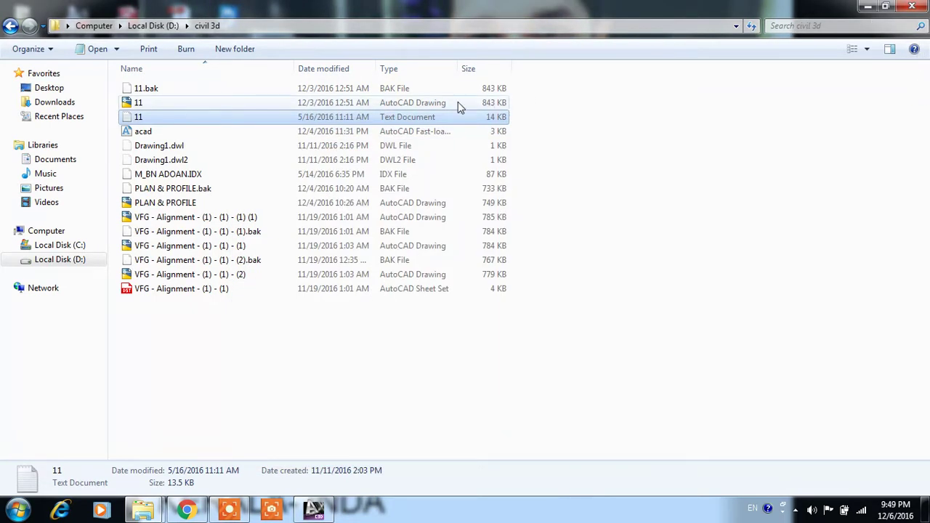
pyautogui.click(868, 8)
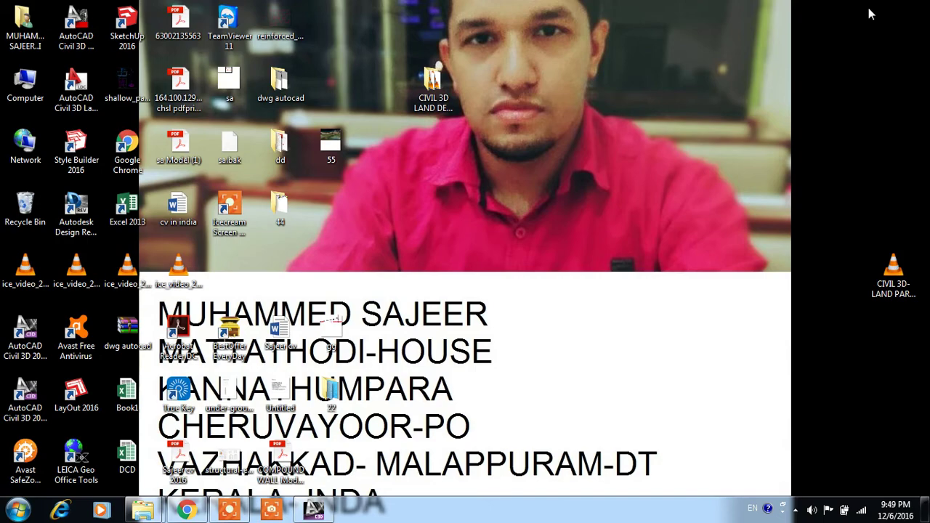
# Step: Create a new Civil 3D drawing from the _AutoCAD Civil 3D (Metric) NCS template
pyautogui.click(314, 510)
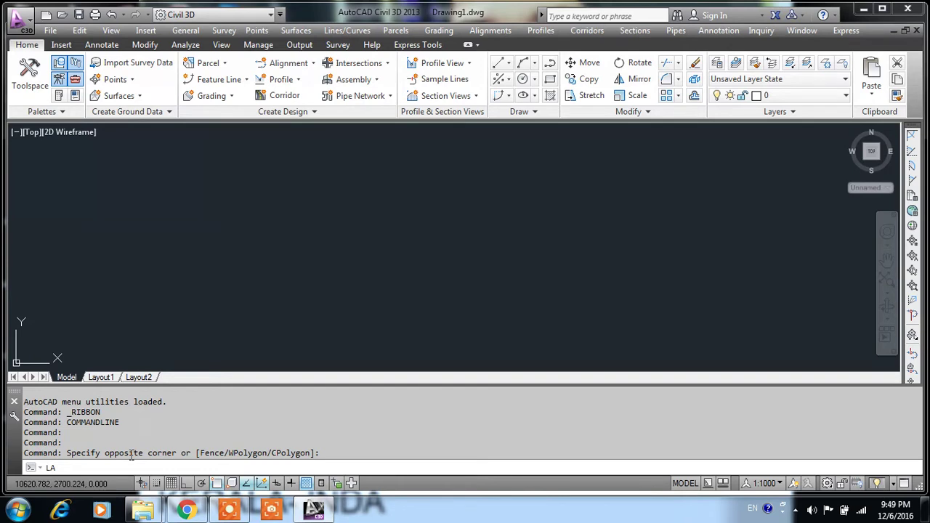
pyautogui.hotkey('ctrl', 'n')
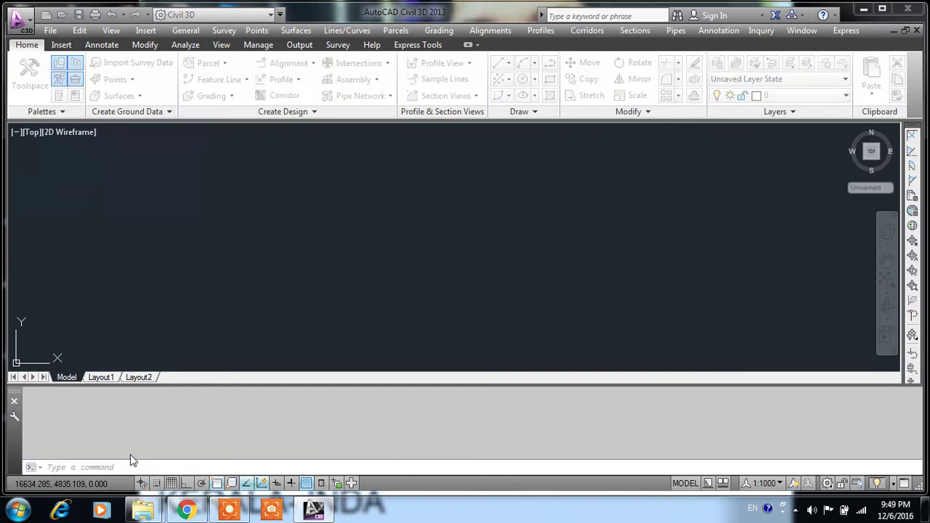
pyautogui.click(442, 209)
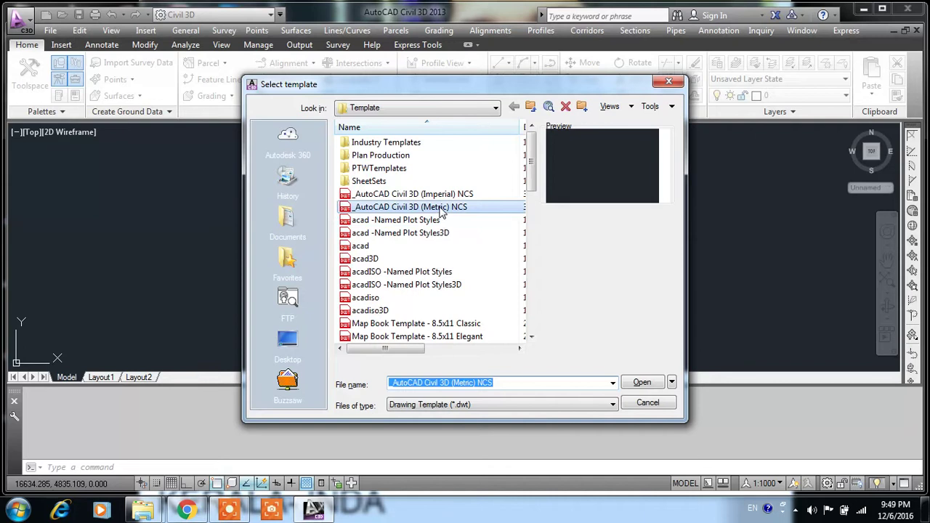
pyautogui.click(639, 385)
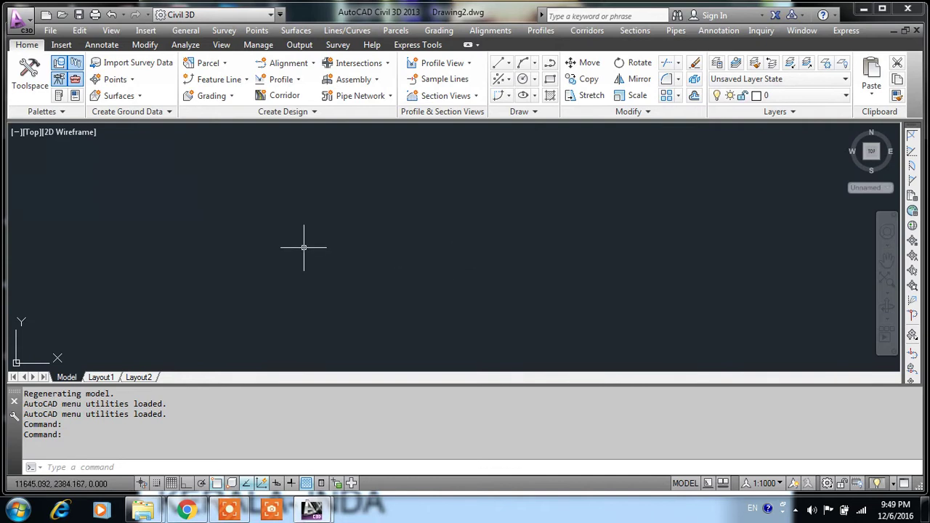
pyautogui.write('LA')
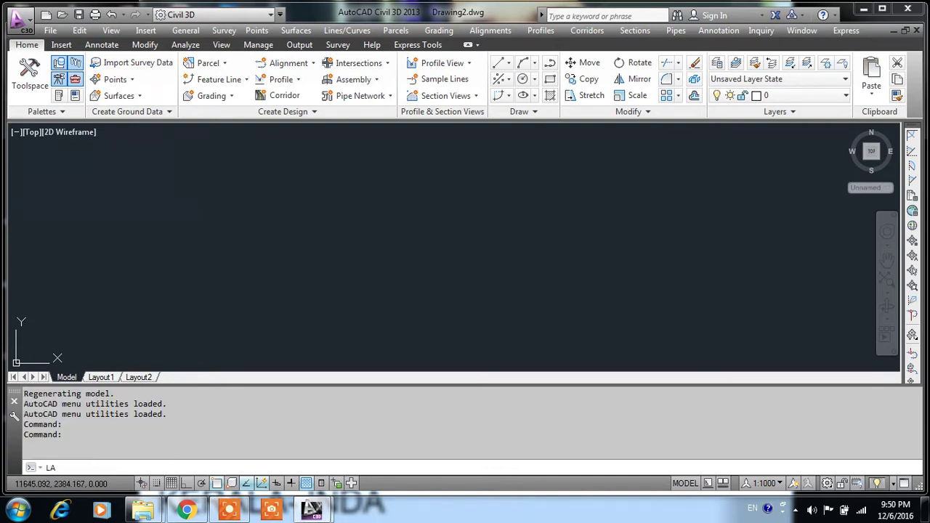
# Step: Add a layer named POINTS and make it the current layer
pyautogui.press('Return')
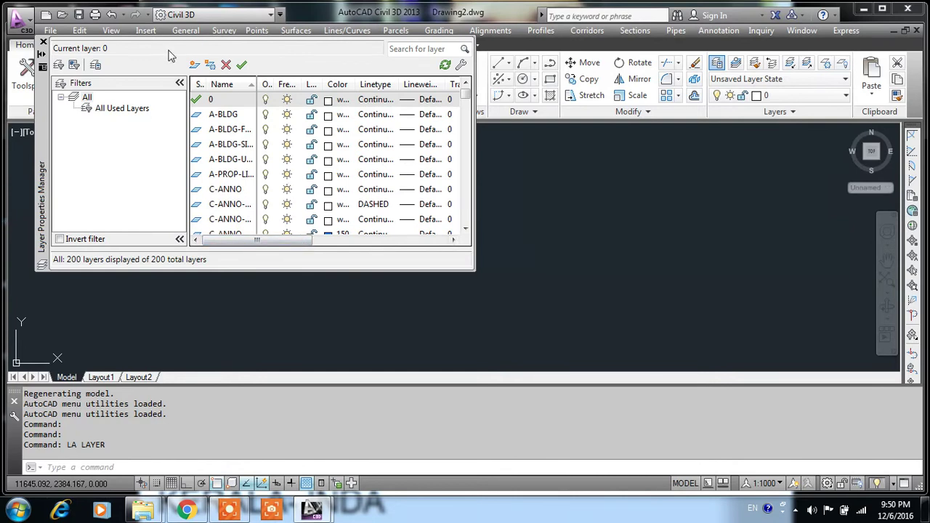
pyautogui.click(194, 65)
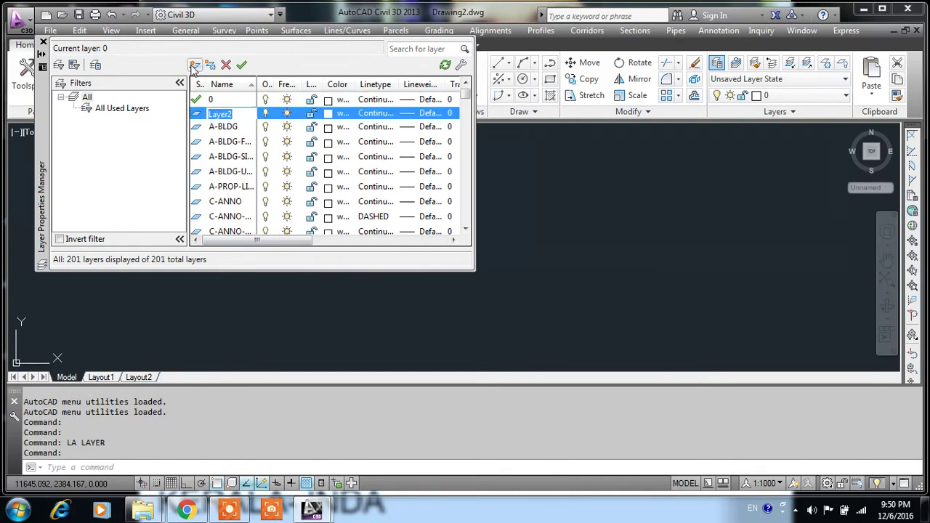
pyautogui.write('POINTS')
pyautogui.click(243, 65)
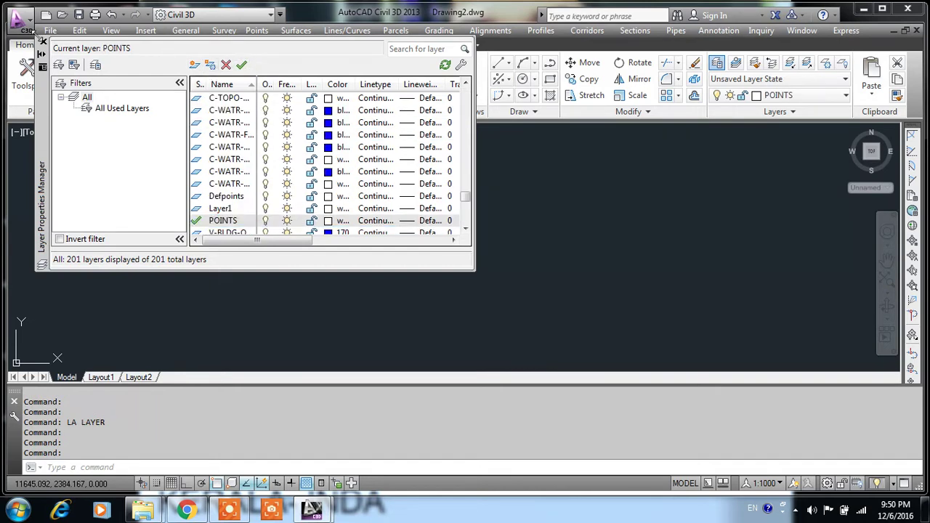
pyautogui.click(43, 43)
# Step: Import the points from D:\civil 3d\11.txt using the PENZD (space delimited) format
pyautogui.click(148, 194)
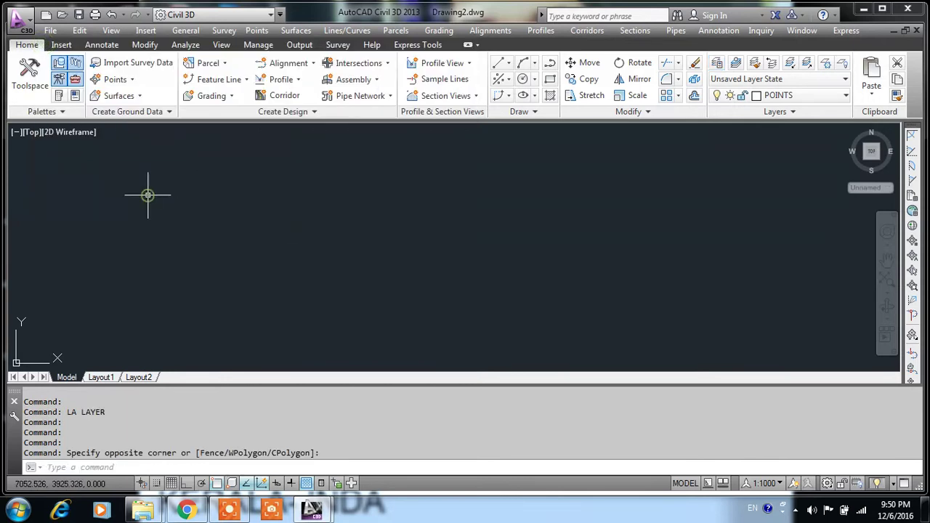
pyautogui.click(257, 31)
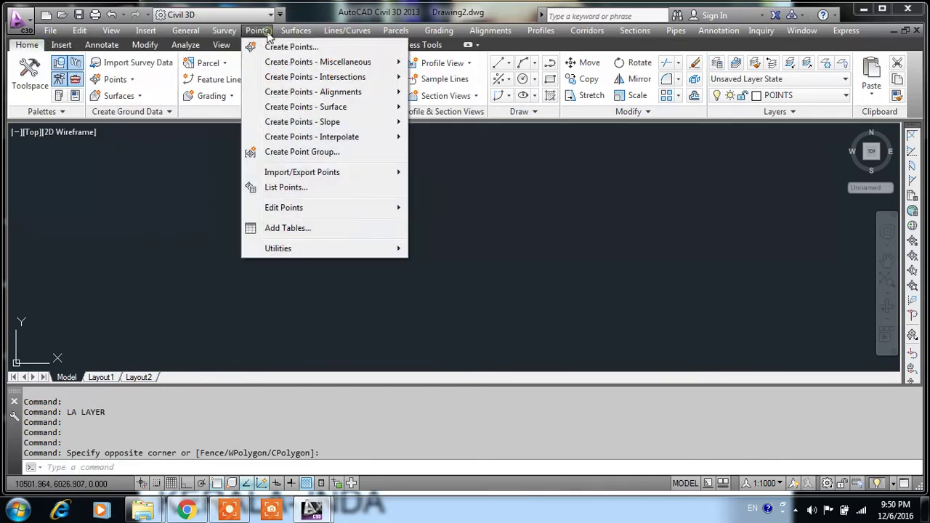
pyautogui.moveTo(302, 172)
pyautogui.click(456, 176)
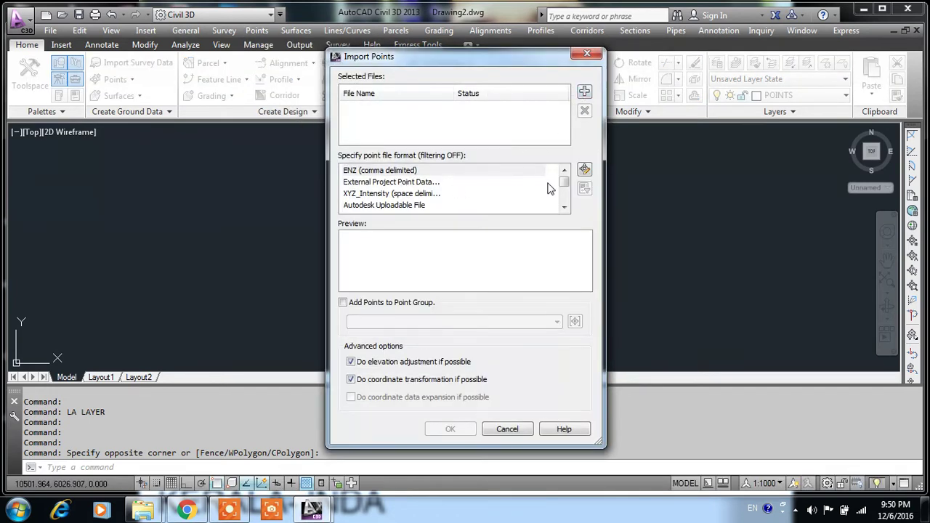
pyautogui.scroll(-3, 432, 193)
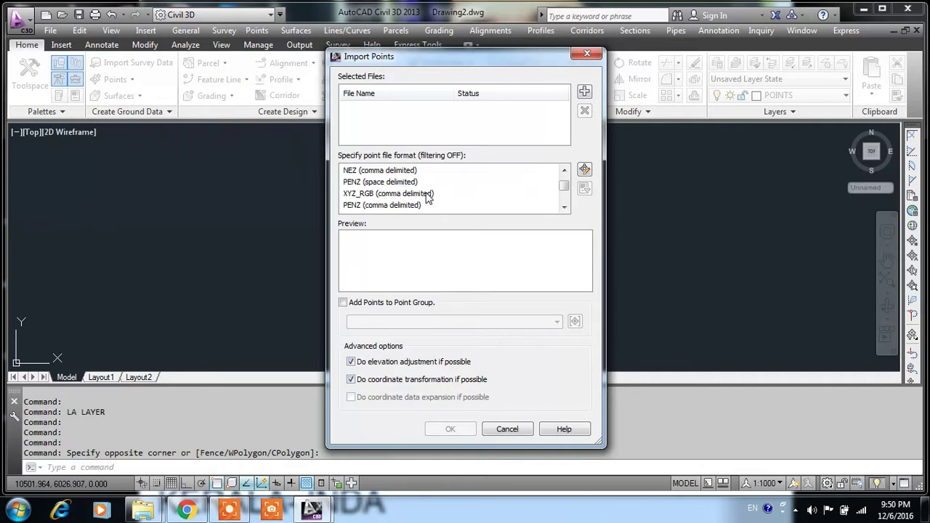
pyautogui.click(407, 205)
pyautogui.scroll(-1, 413, 204)
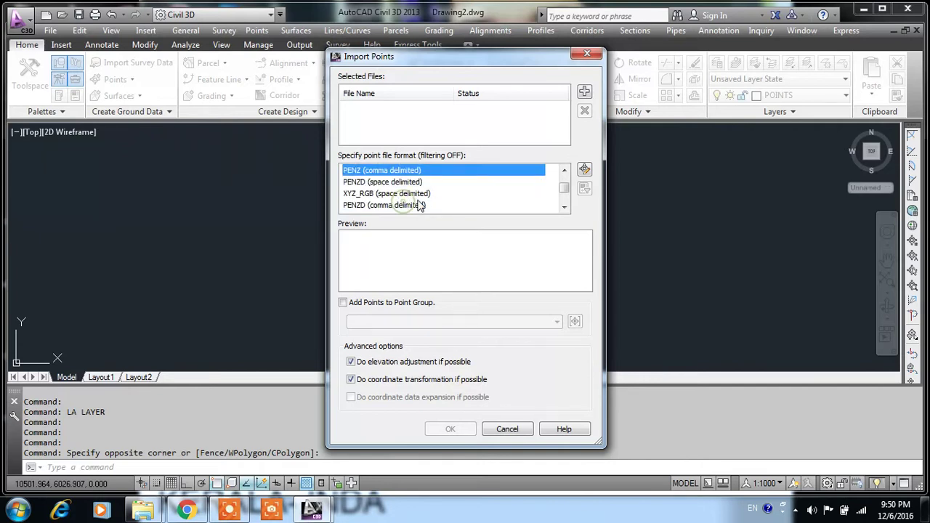
pyautogui.click(404, 183)
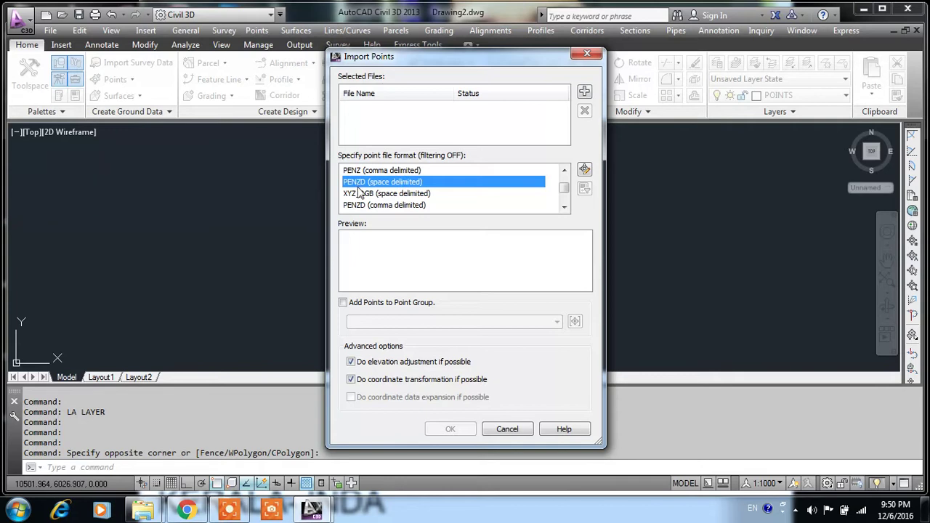
pyautogui.click(584, 92)
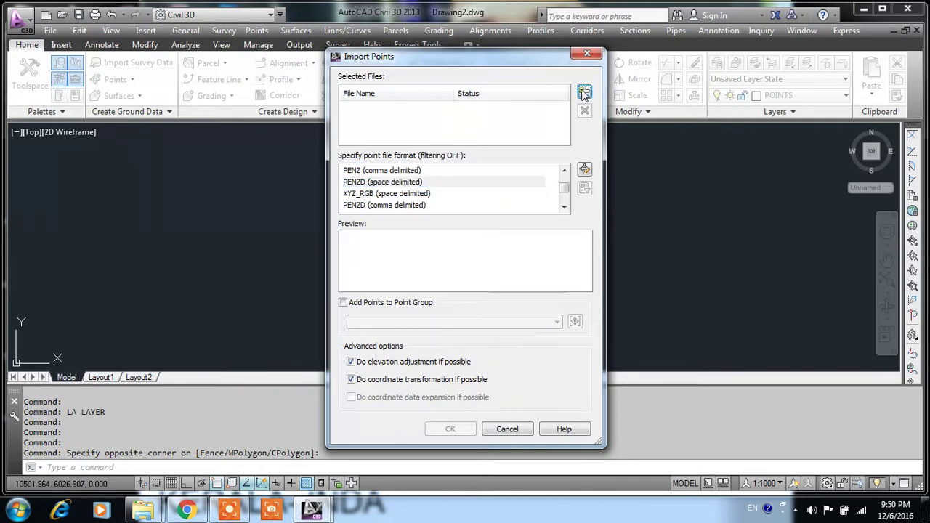
pyautogui.click(386, 141)
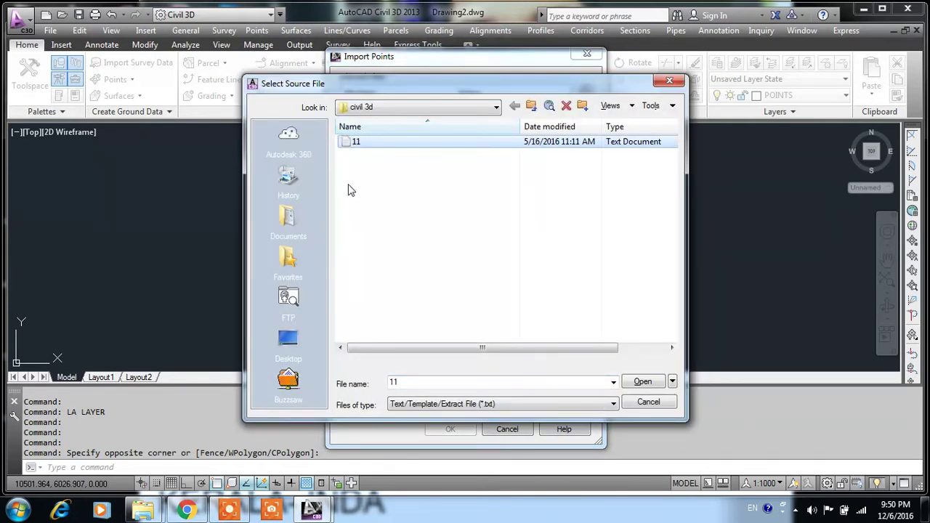
pyautogui.click(642, 382)
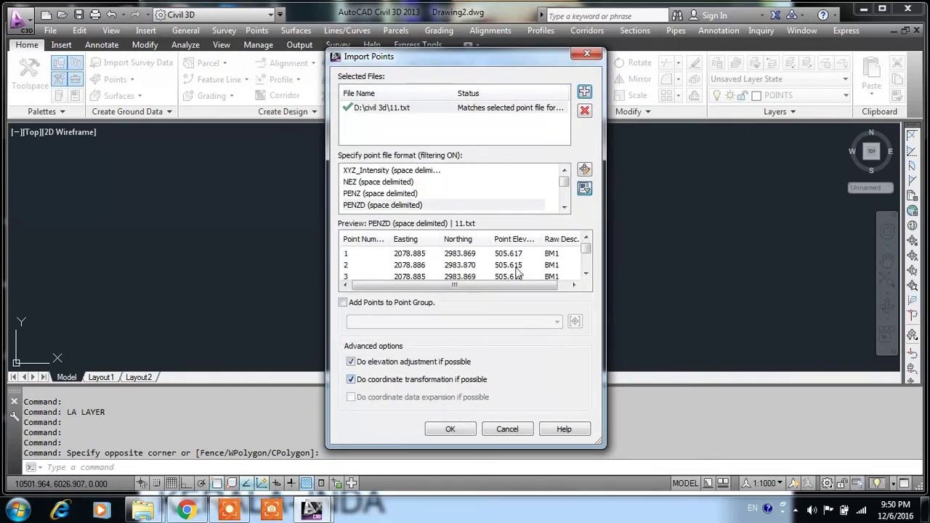
pyautogui.click(465, 431)
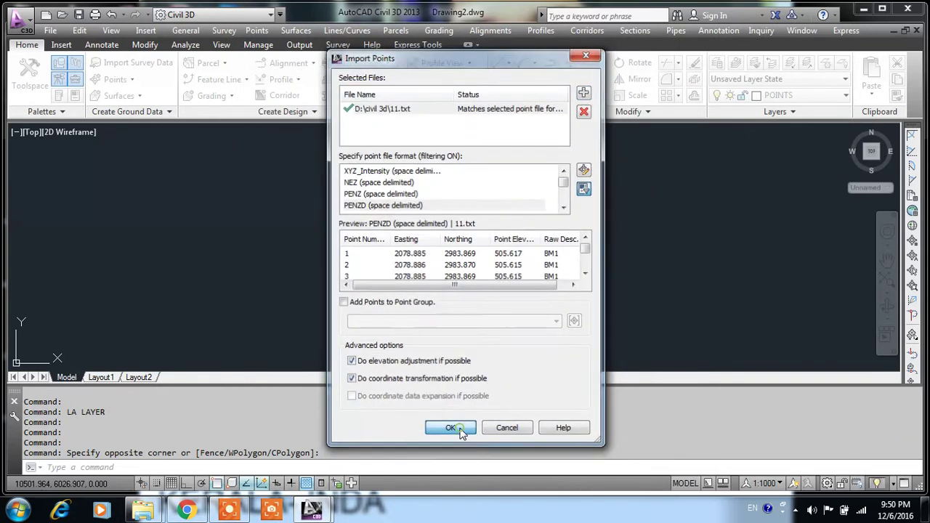
# Step: Zoom all and pan so the imported red X point markers are in view
pyautogui.write('z')
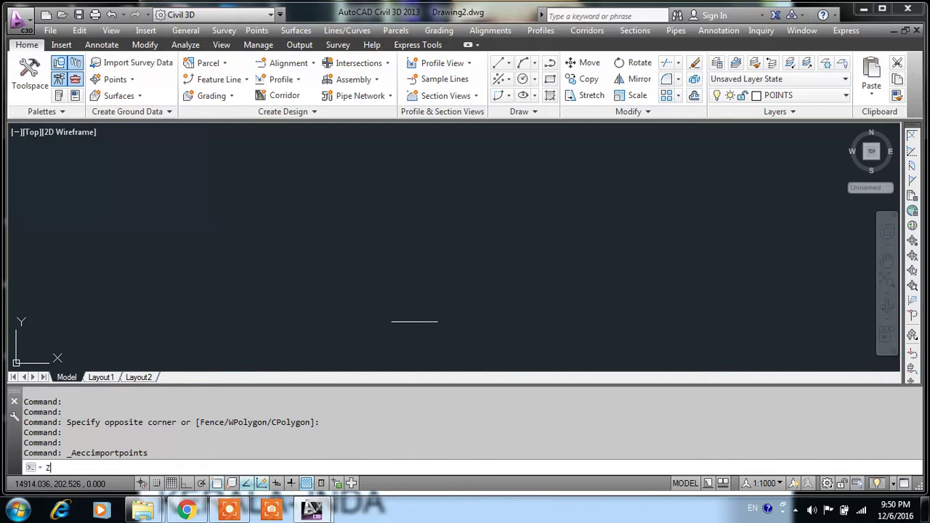
pyautogui.press('Return')
pyautogui.write('a')
pyautogui.press('Return')
pyautogui.scroll(2, 472, 185)
pyautogui.scroll(3, 450, 174)
pyautogui.scroll(2, 363, 174)
pyautogui.scroll(1, 353, 175)
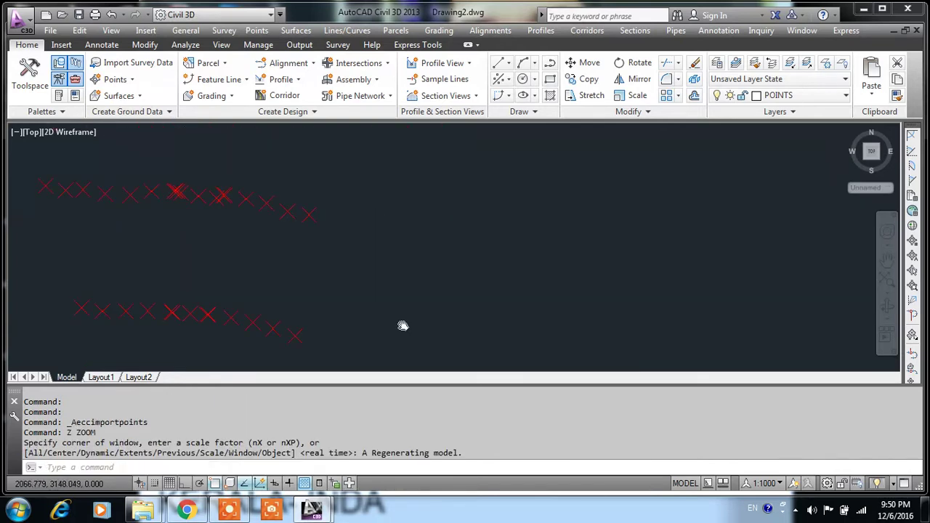
pyautogui.moveTo(476, 312); pyautogui.dragTo(374, 243, button='middle')
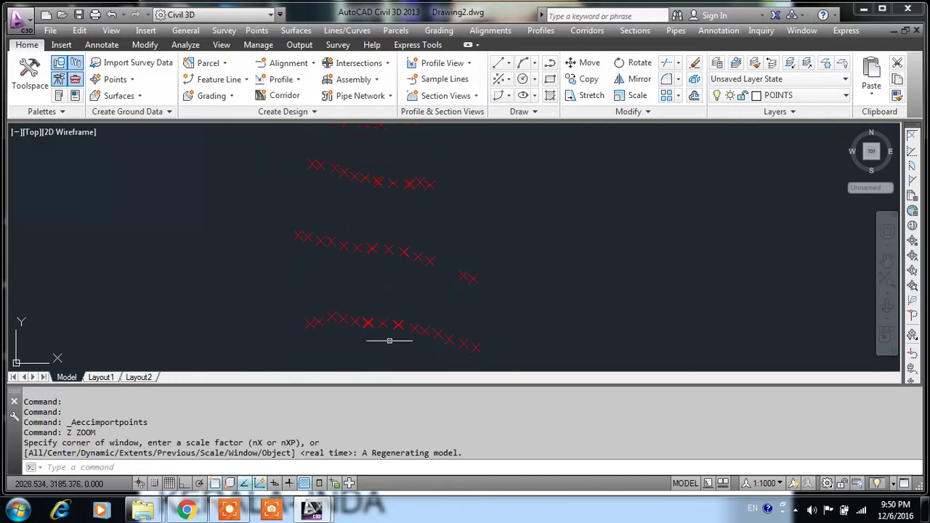
# Step: Open Prospector, briefly view the points in the Panorama editor, then expand Point Groups to show _All Points
pyautogui.moveTo(571, 225); pyautogui.dragTo(498, 255, button='middle')
pyautogui.moveTo(328, 204); pyautogui.dragTo(333, 310, button='middle')
pyautogui.click(27, 79)
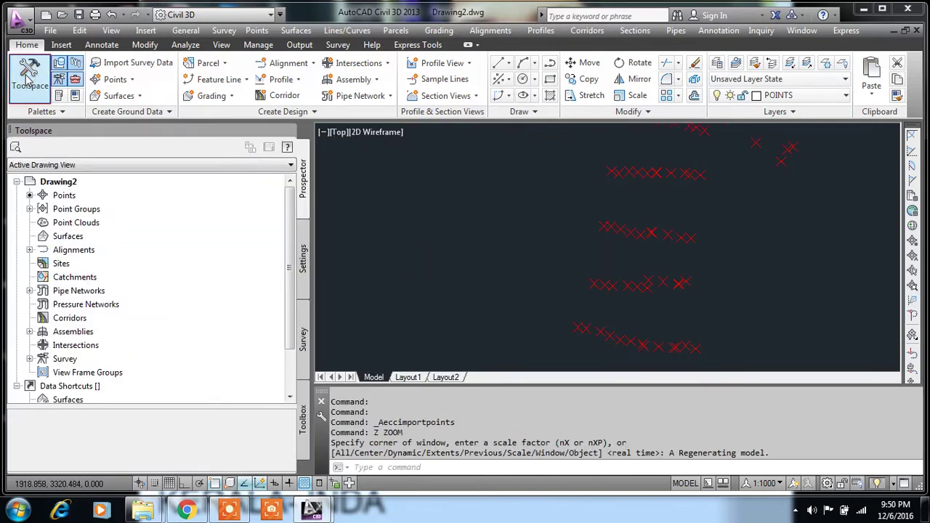
pyautogui.click(64, 196)
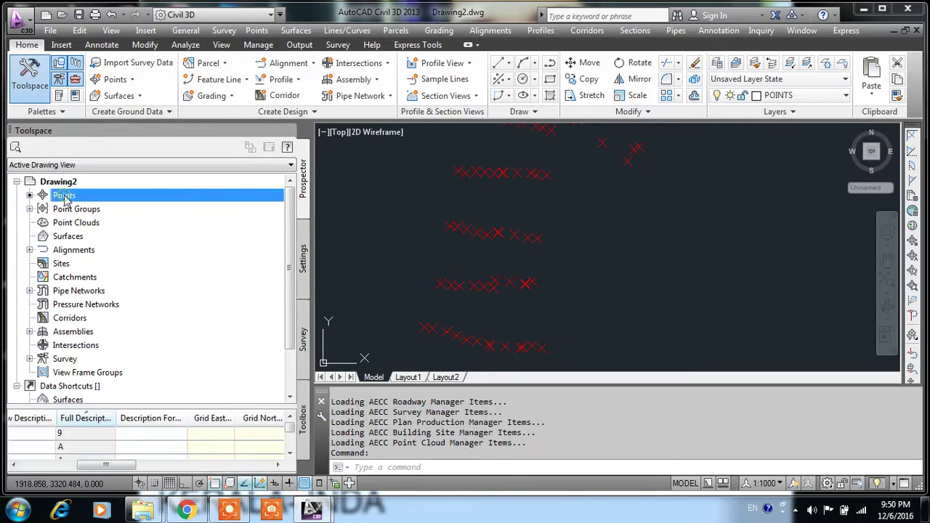
pyautogui.rightClick(65, 196)
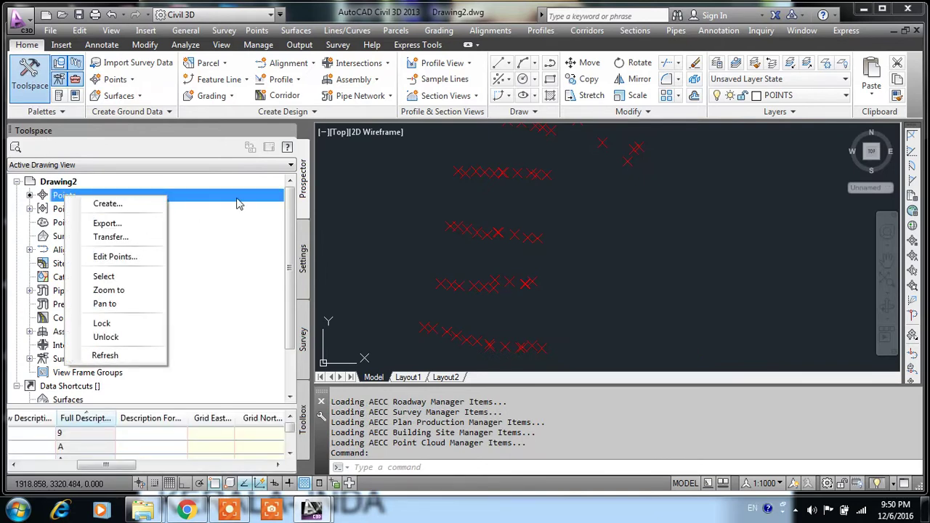
pyautogui.click(116, 257)
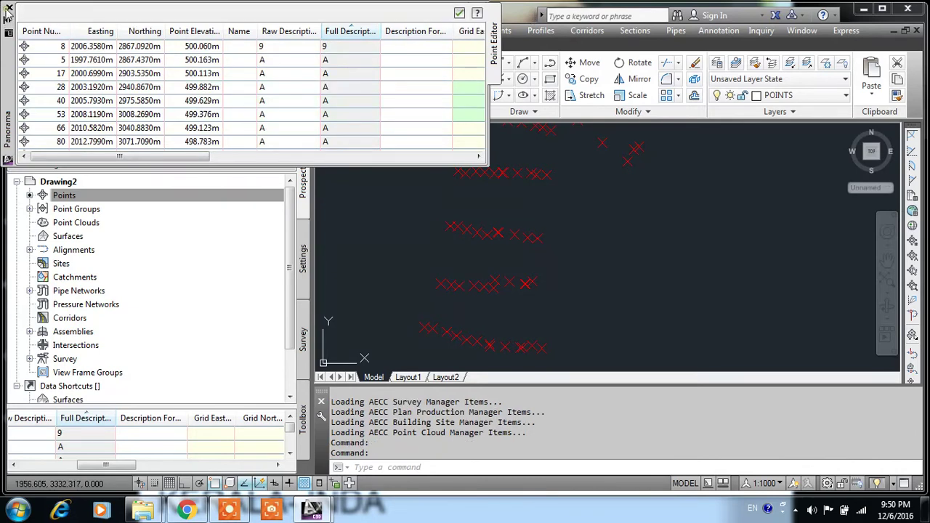
pyautogui.click(9, 10)
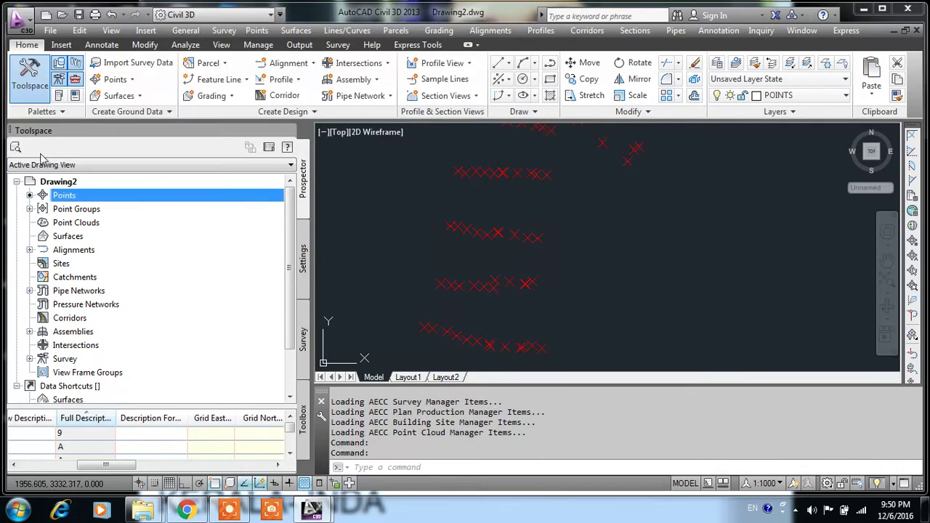
pyautogui.click(29, 196)
pyautogui.click(30, 209)
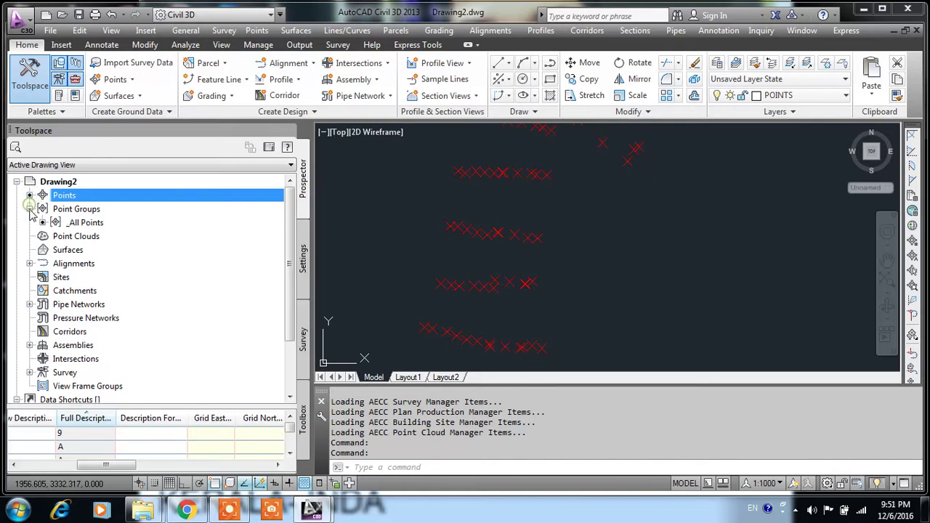
# Step: Open the _All Points group properties and inspect its tabs and the Basic point style
pyautogui.rightClick(81, 222)
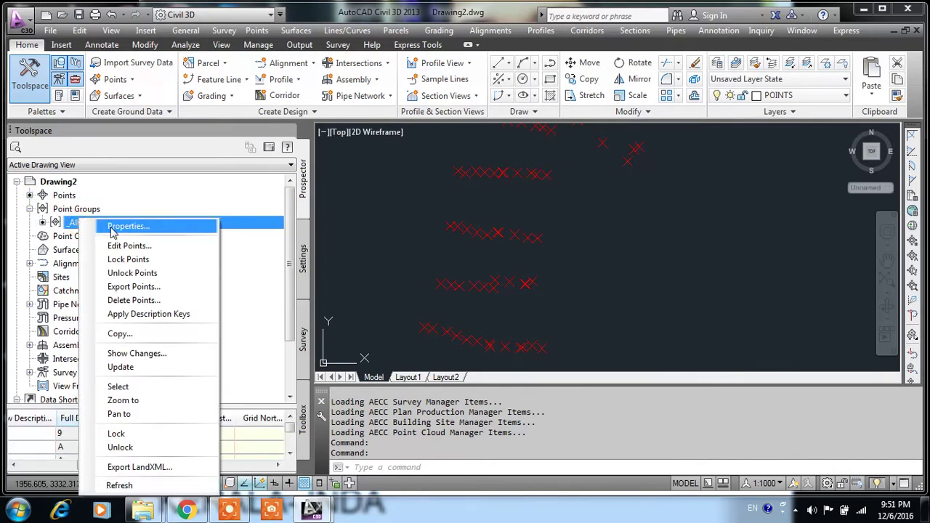
pyautogui.click(113, 226)
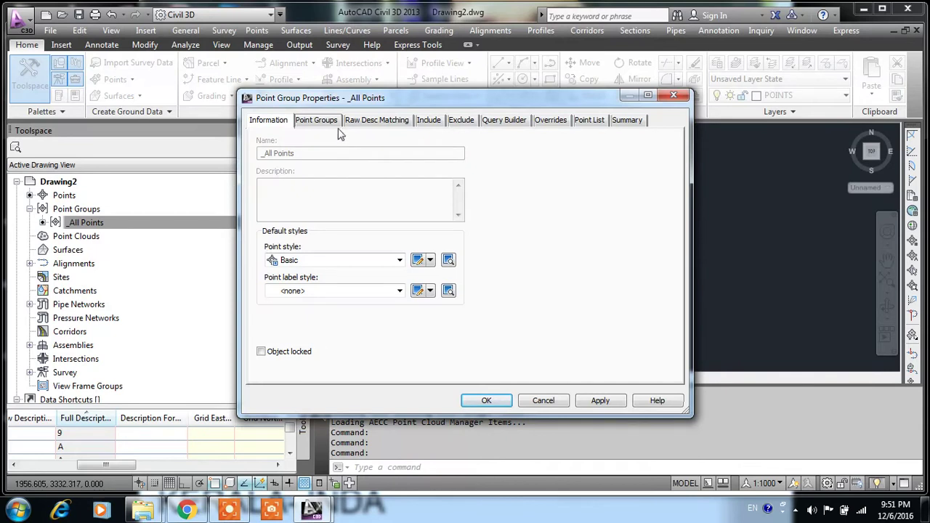
pyautogui.click(337, 122)
pyautogui.click(378, 123)
pyautogui.click(320, 122)
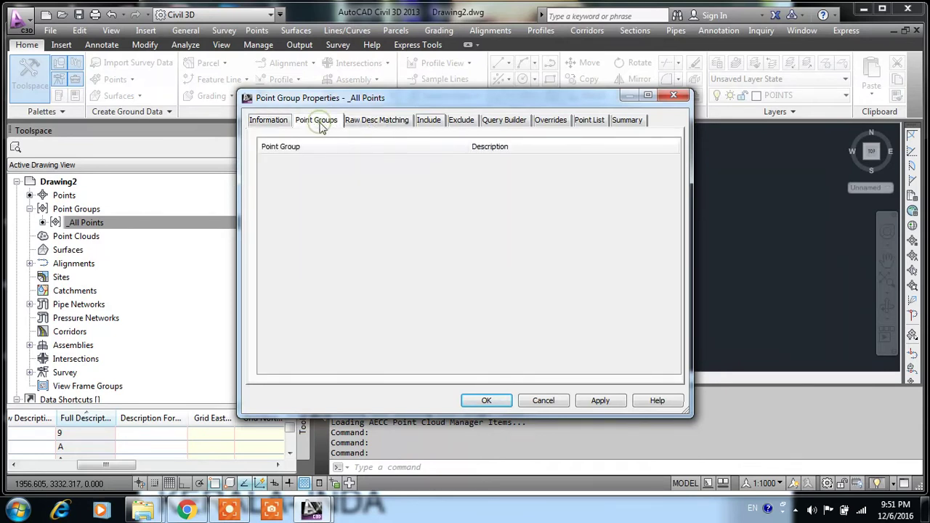
pyautogui.click(270, 121)
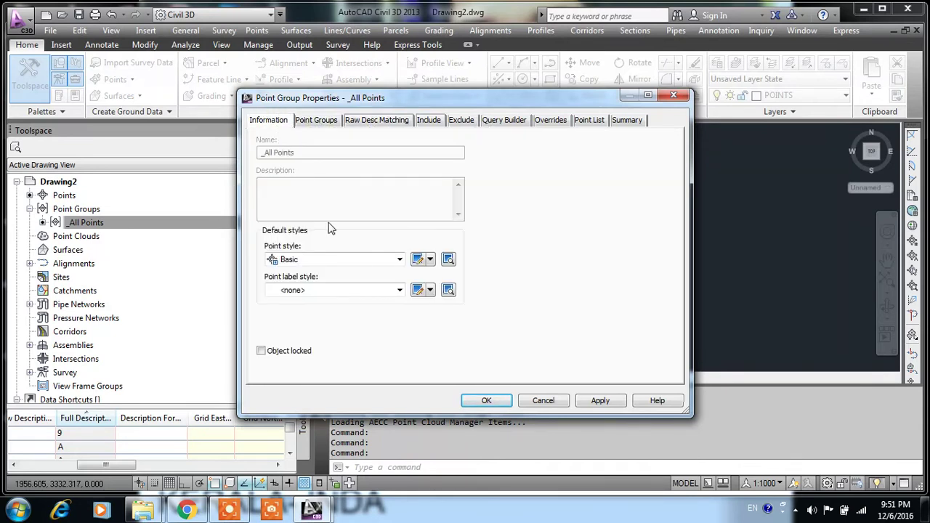
pyautogui.click(418, 259)
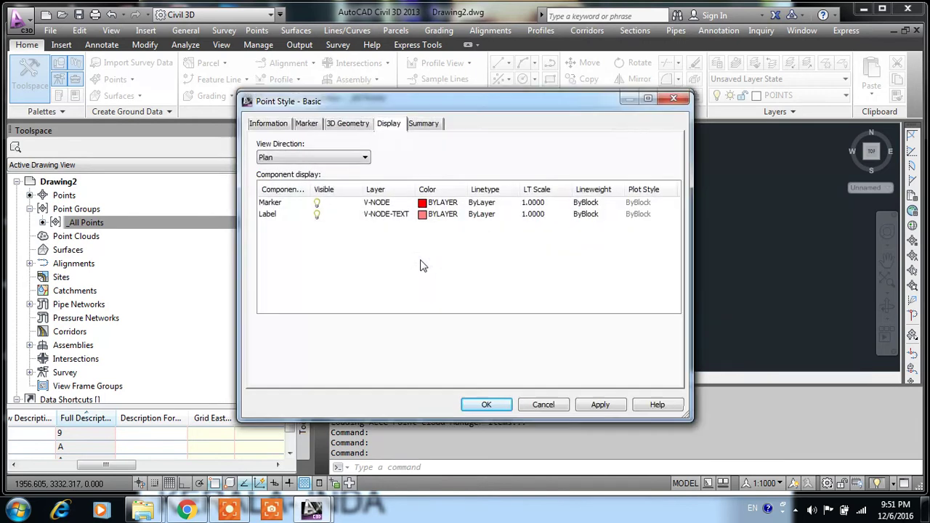
pyautogui.click(673, 98)
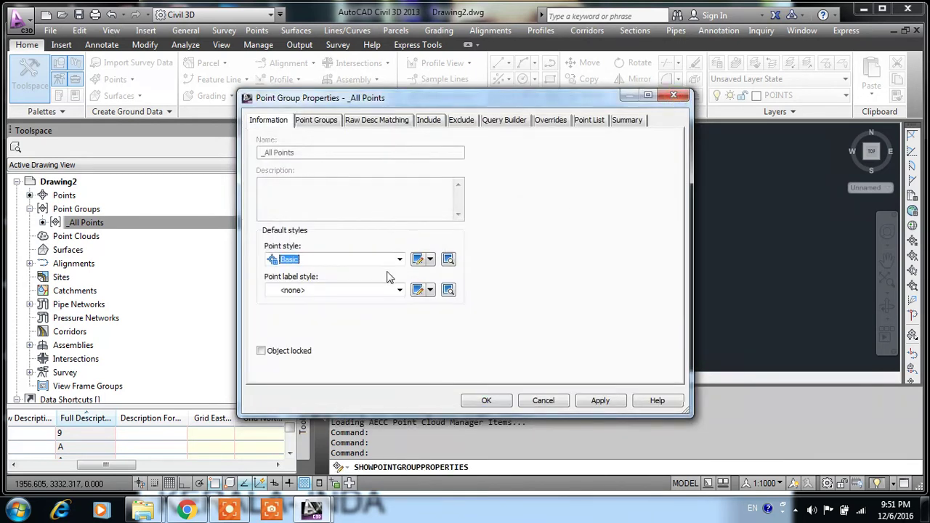
pyautogui.click(417, 259)
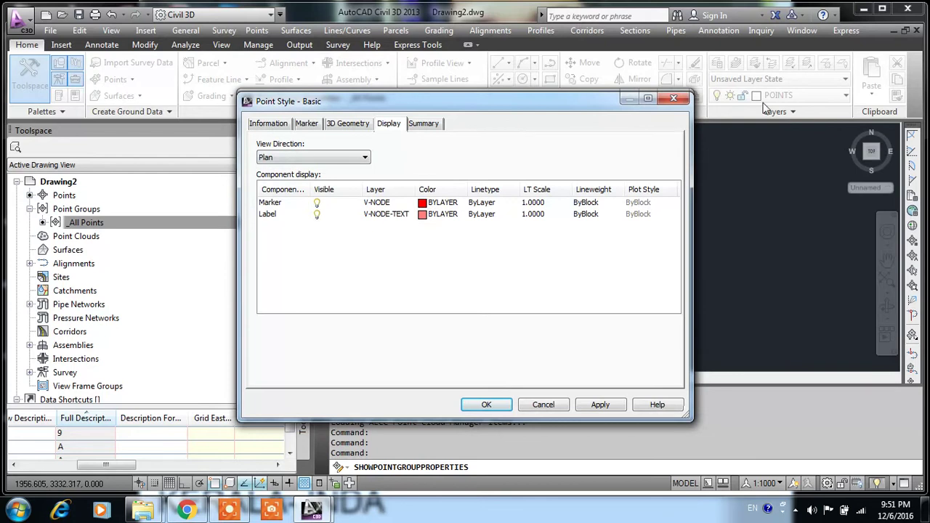
pyautogui.click(678, 90)
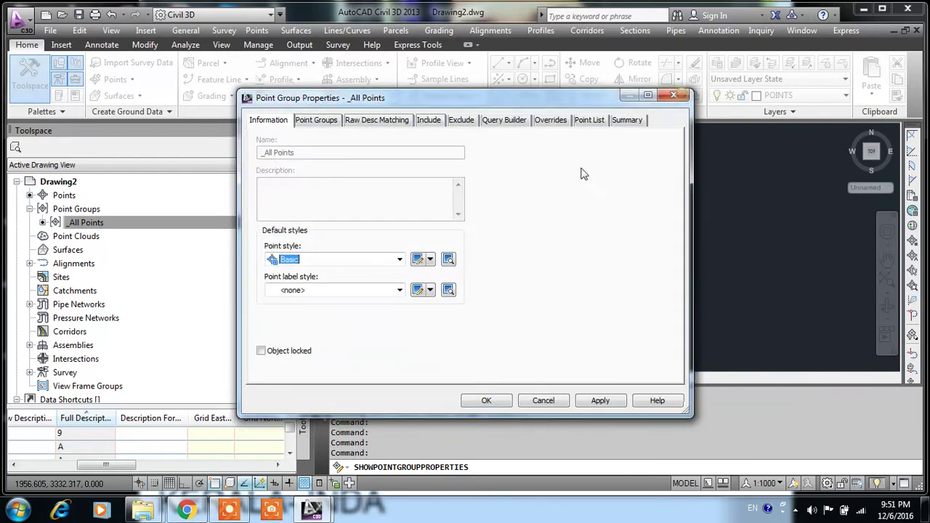
# Step: Set the group's point style to Basic after briefly trying Benchmark
pyautogui.click(399, 260)
pyautogui.click(327, 284)
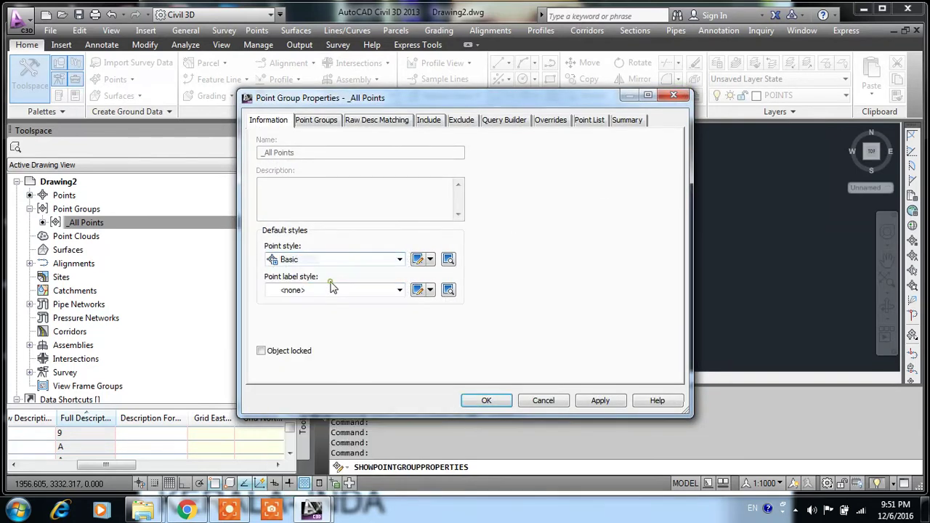
pyautogui.click(430, 259)
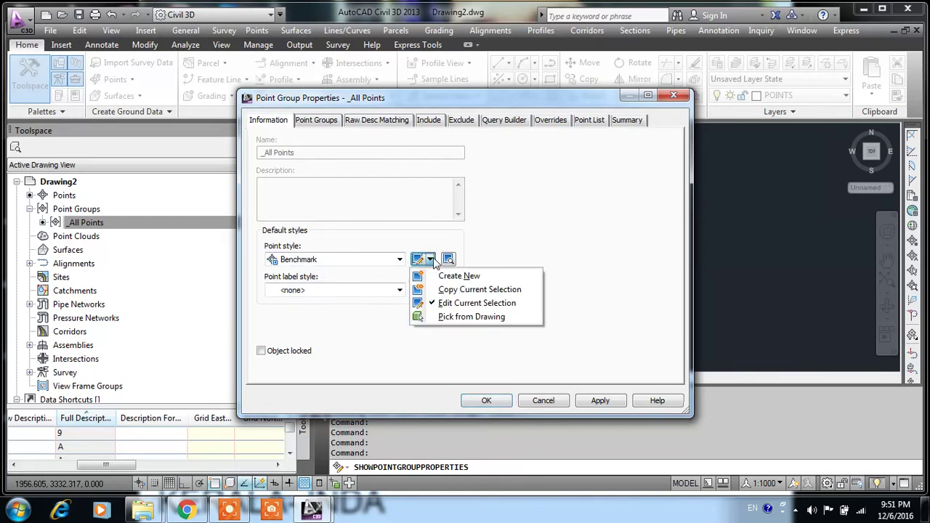
pyautogui.click(449, 258)
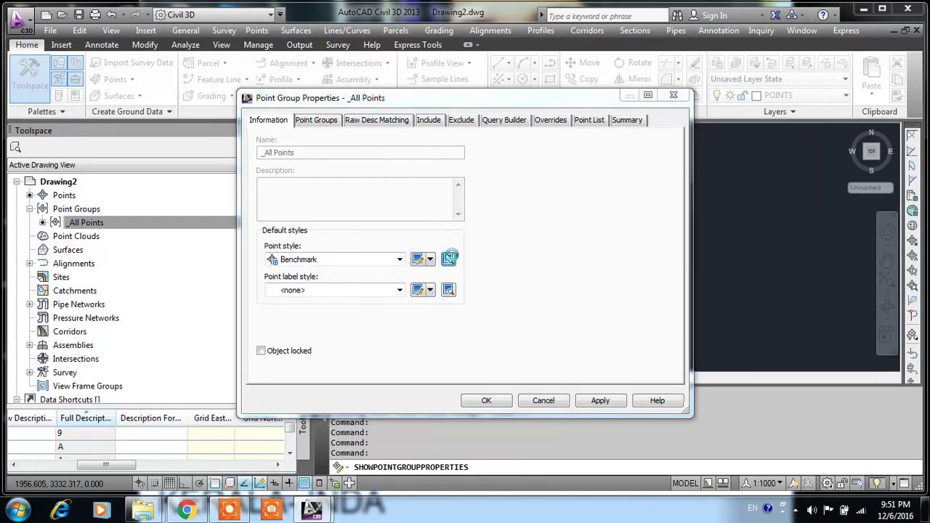
pyautogui.click(449, 258)
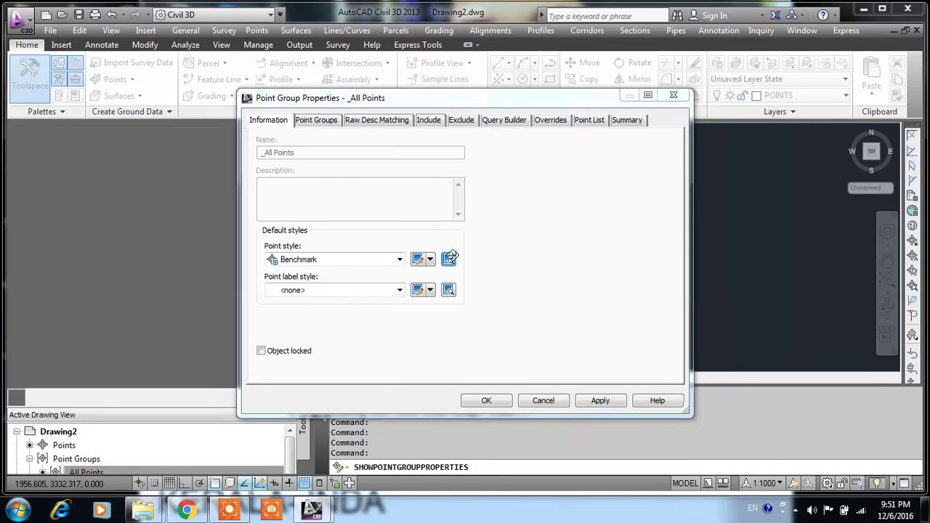
pyautogui.click(583, 140)
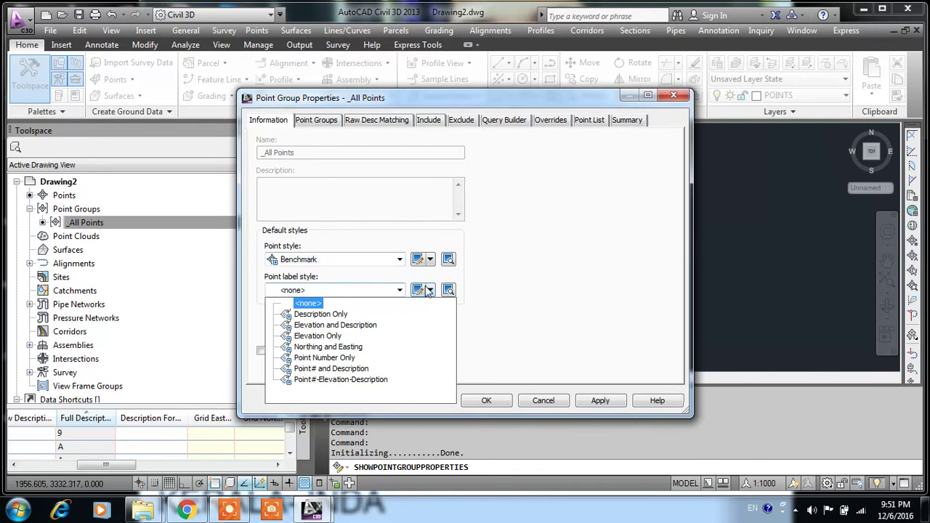
pyautogui.click(416, 290)
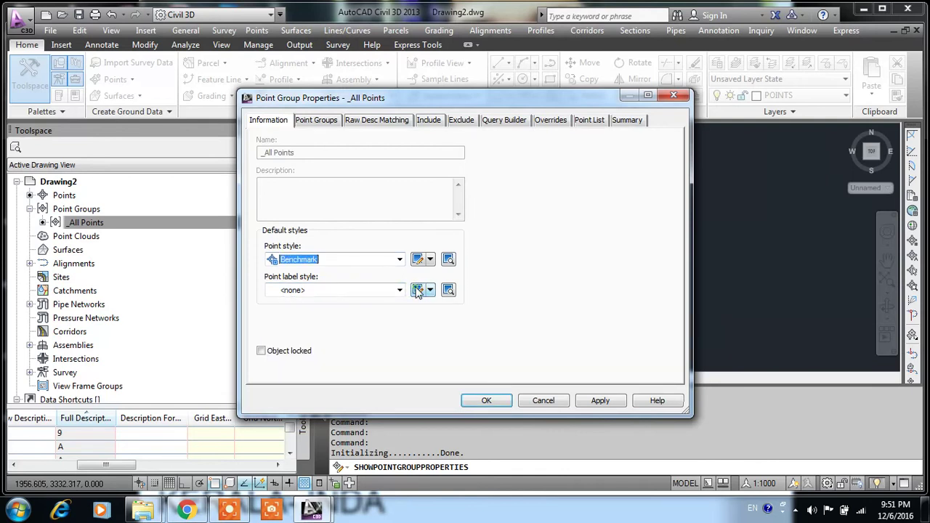
pyautogui.click(399, 260)
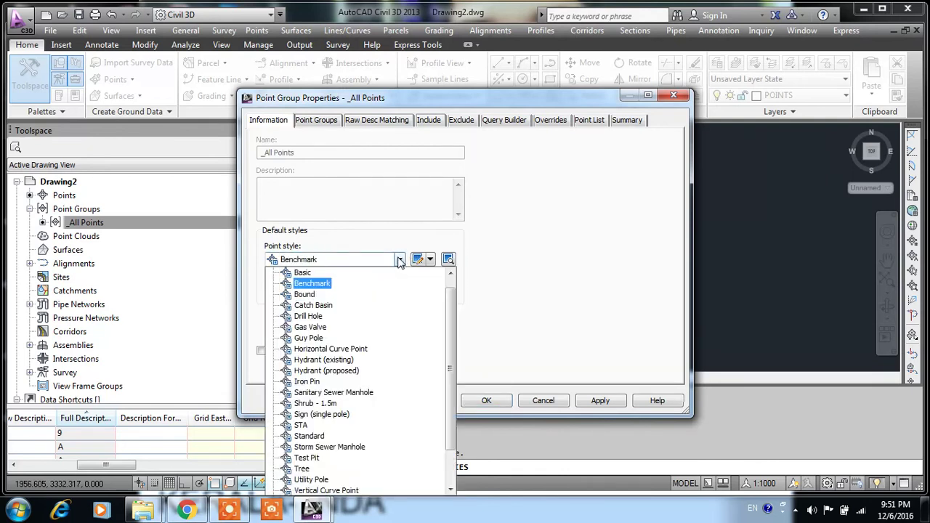
pyautogui.click(335, 272)
pyautogui.click(332, 258)
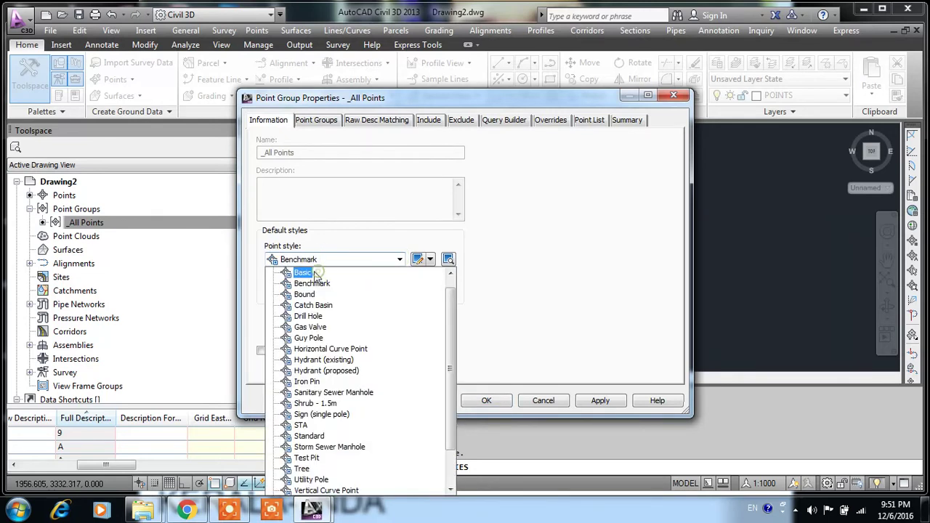
pyautogui.click(309, 272)
# Step: Edit the Basic point style marker to an X inside a circle at 0.50mm size
pyautogui.click(429, 266)
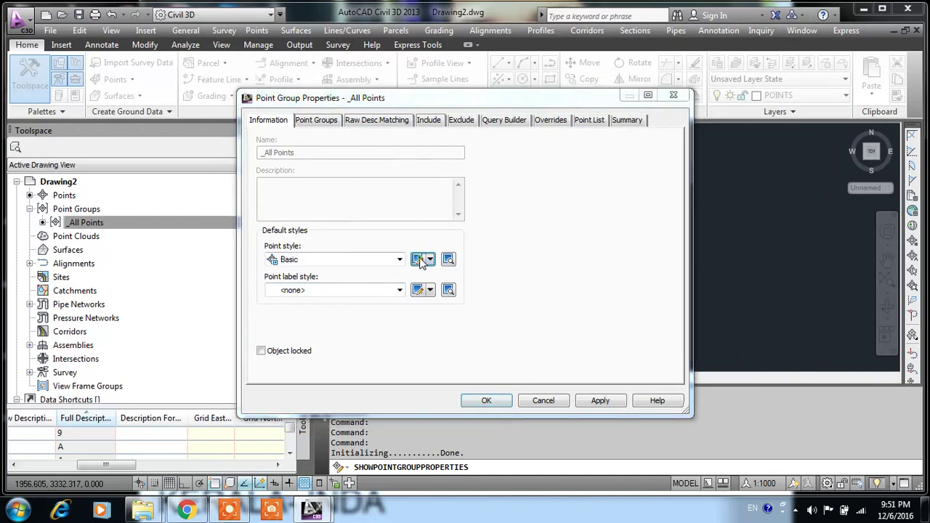
pyautogui.click(308, 126)
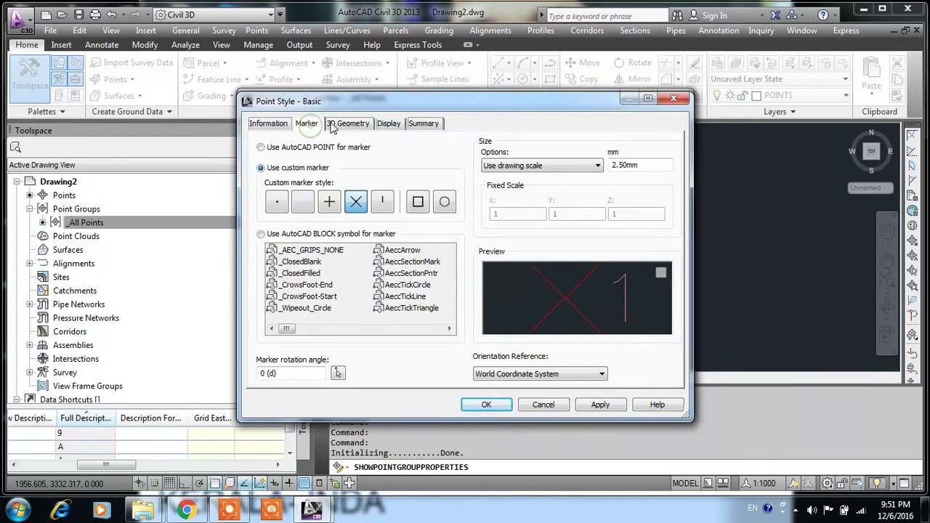
pyautogui.click(444, 202)
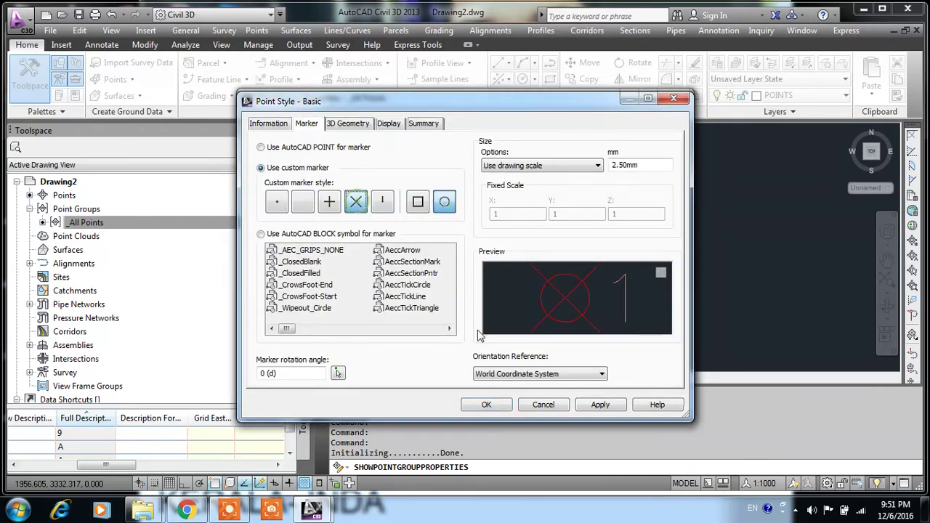
pyautogui.doubleClick(652, 166)
pyautogui.write('.5')
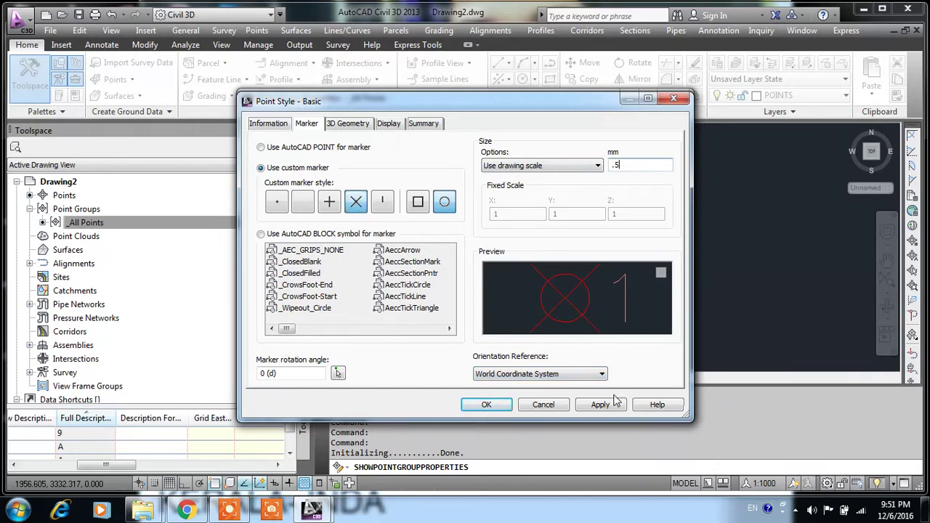
pyautogui.click(600, 404)
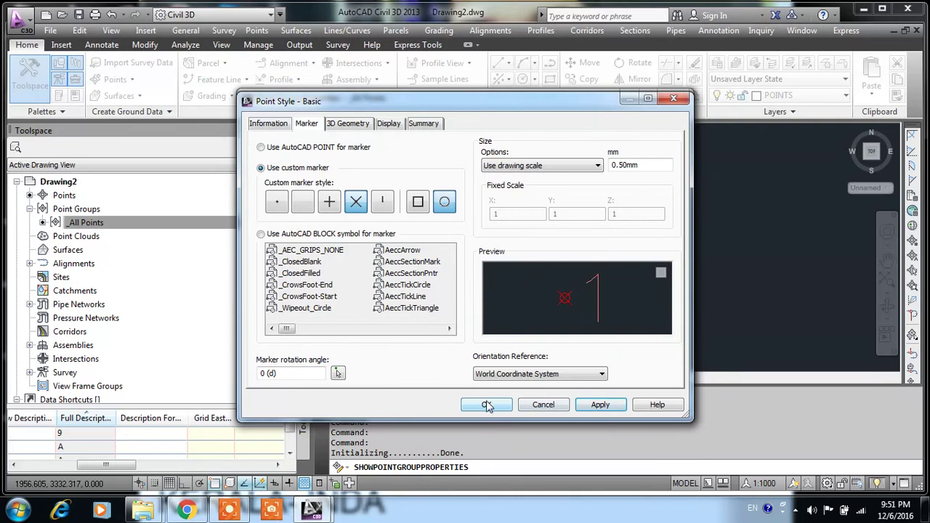
pyautogui.click(486, 404)
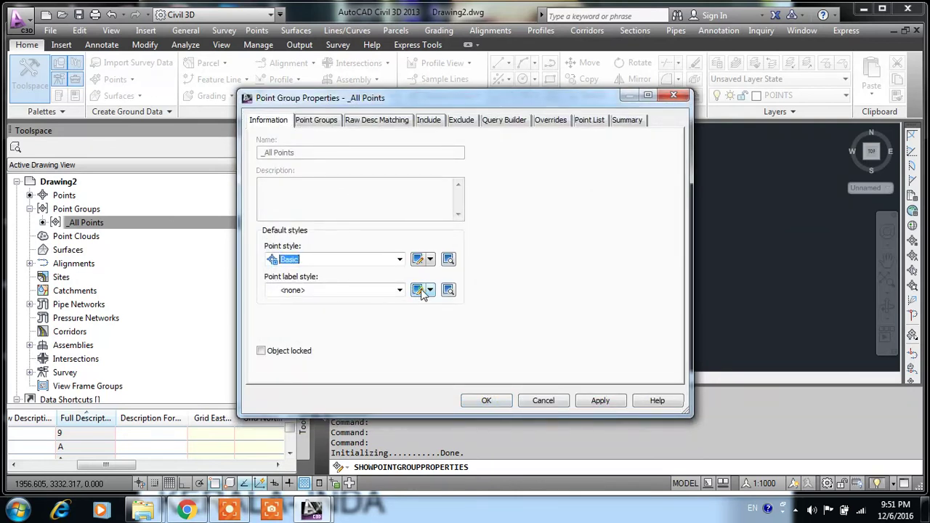
# Step: Choose Elevation and Description labels and give the description component 0.5mm text height and a smaller border gap
pyautogui.click(398, 290)
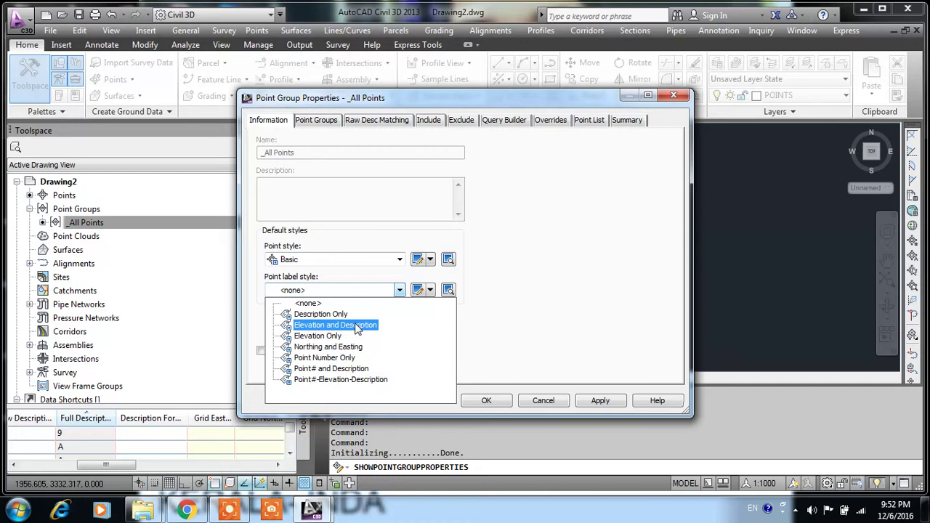
pyautogui.click(356, 328)
pyautogui.click(418, 289)
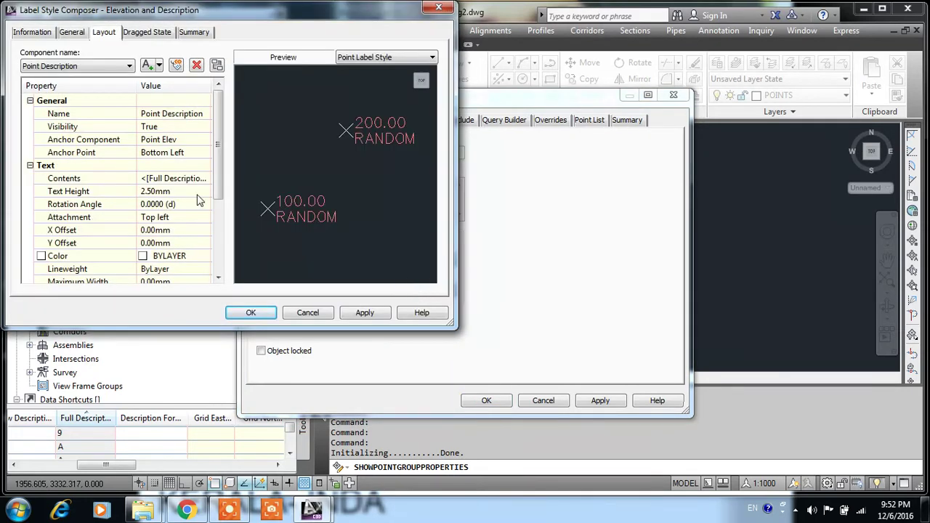
pyautogui.click(174, 191)
pyautogui.doubleClick(175, 192)
pyautogui.write('.5')
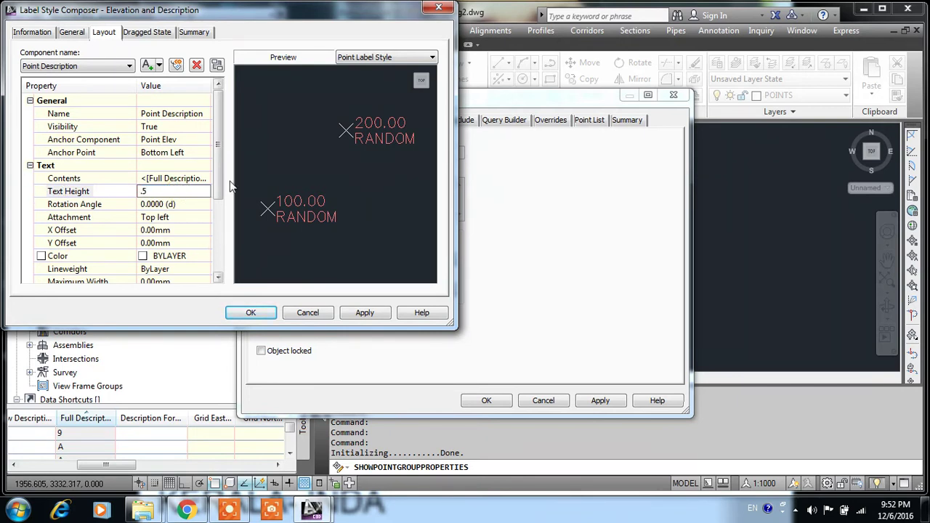
pyautogui.moveTo(217, 144); pyautogui.dragTo(217, 216)
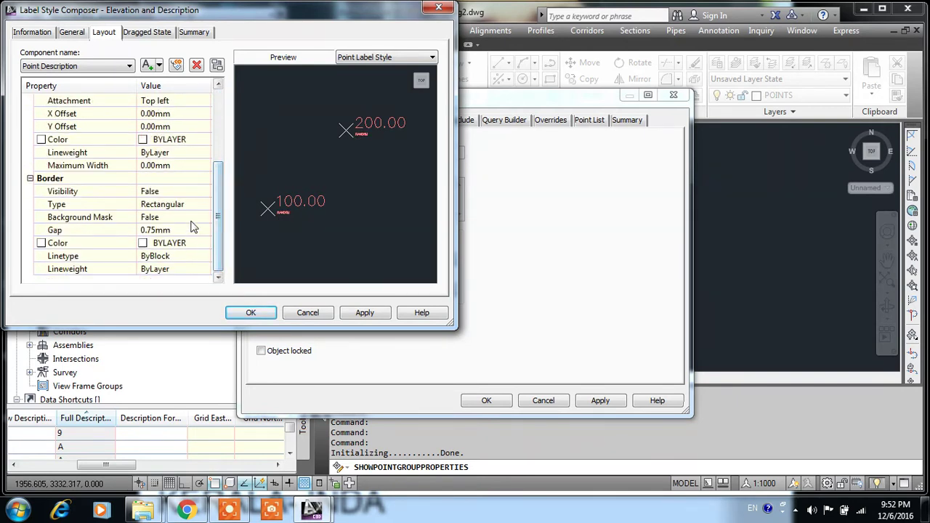
pyautogui.doubleClick(188, 228)
pyautogui.write('.25')
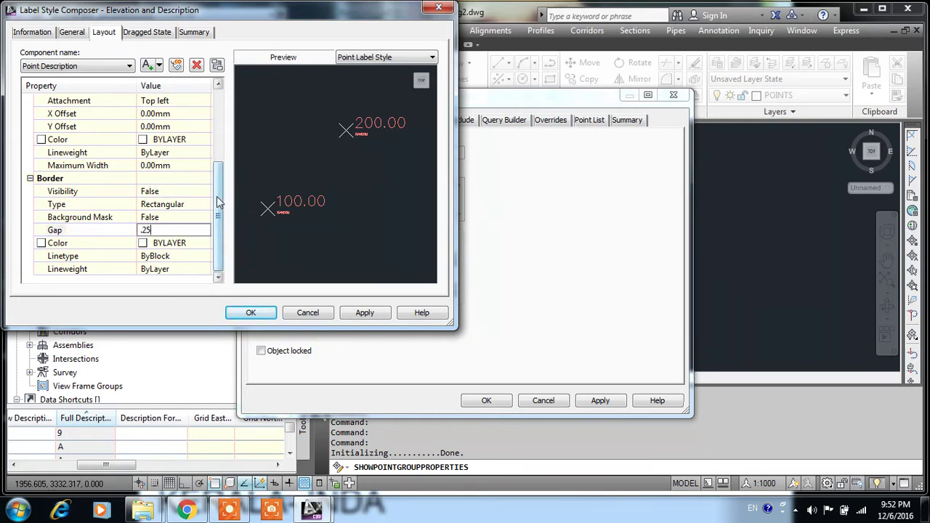
pyautogui.moveTo(217, 216); pyautogui.dragTo(217, 101)
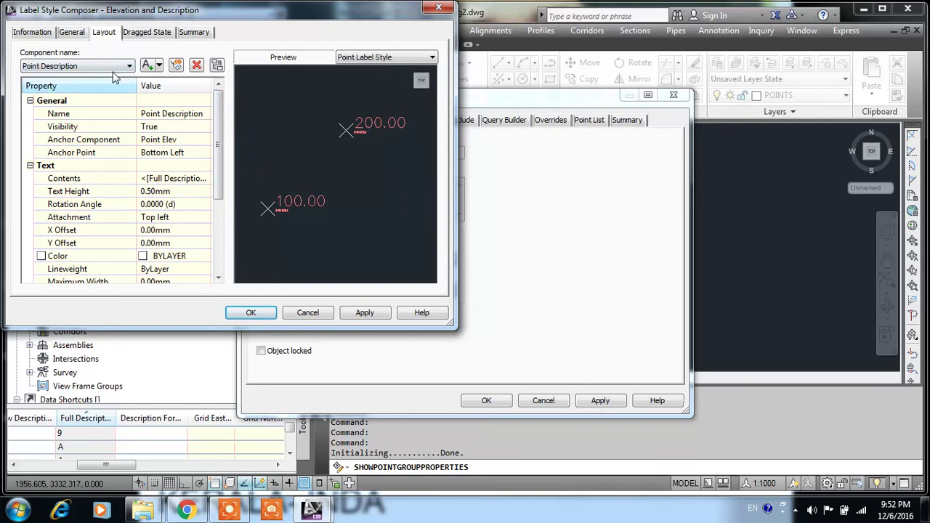
# Step: Give the Point Elev component 0.50mm text height and a .25 border gap, then apply the styles
pyautogui.click(56, 66)
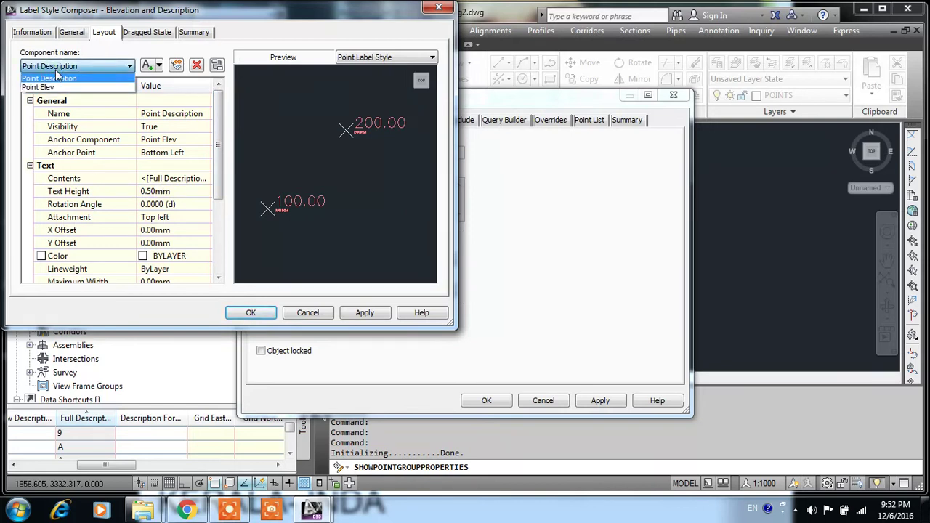
pyautogui.click(47, 87)
pyautogui.click(179, 192)
pyautogui.write('.5')
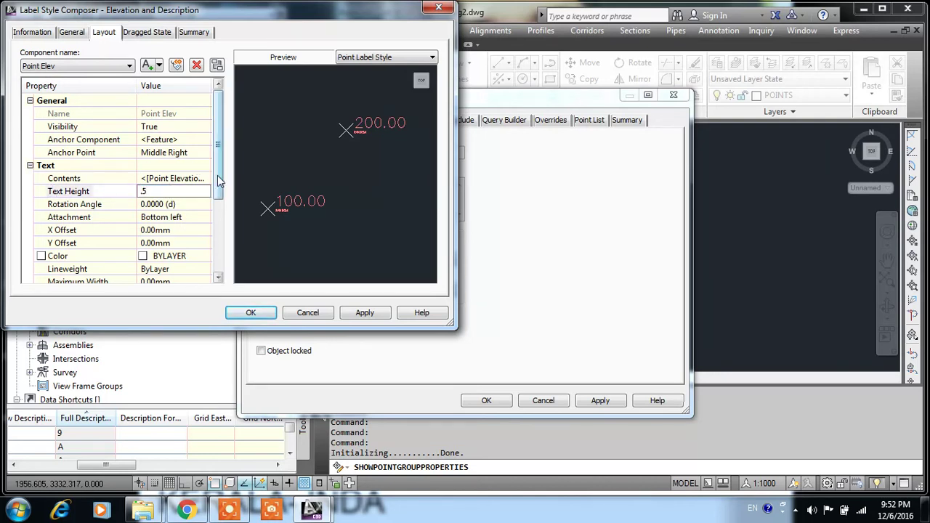
pyautogui.scroll(-3, 217, 175)
pyautogui.click(165, 220)
pyautogui.click(180, 230)
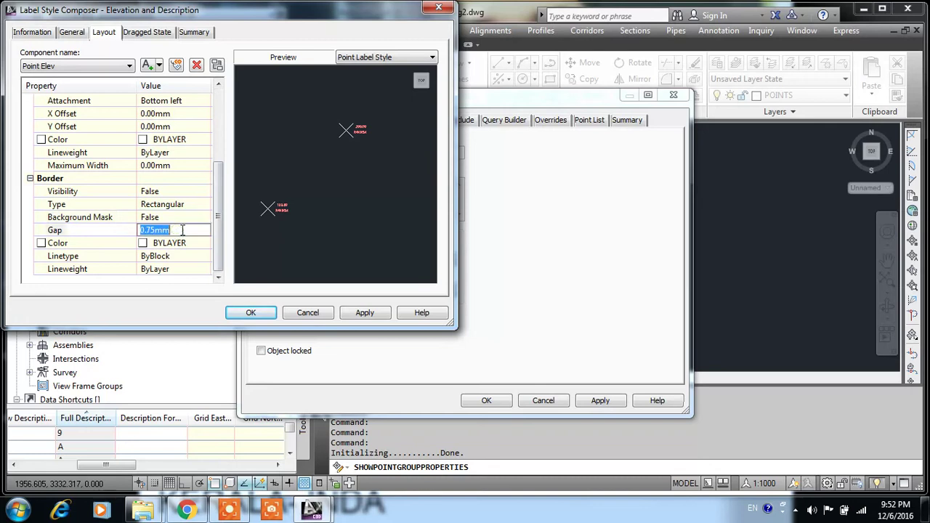
pyautogui.write('.25')
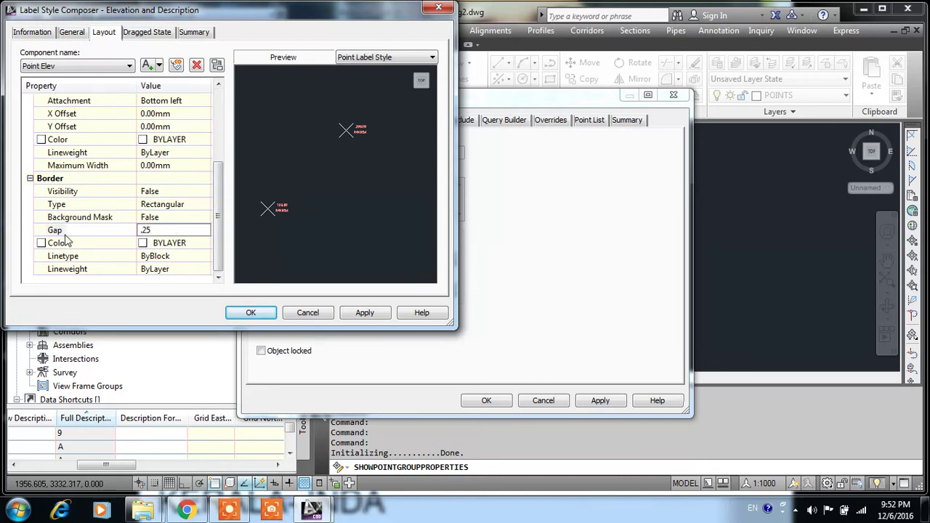
pyautogui.click(364, 318)
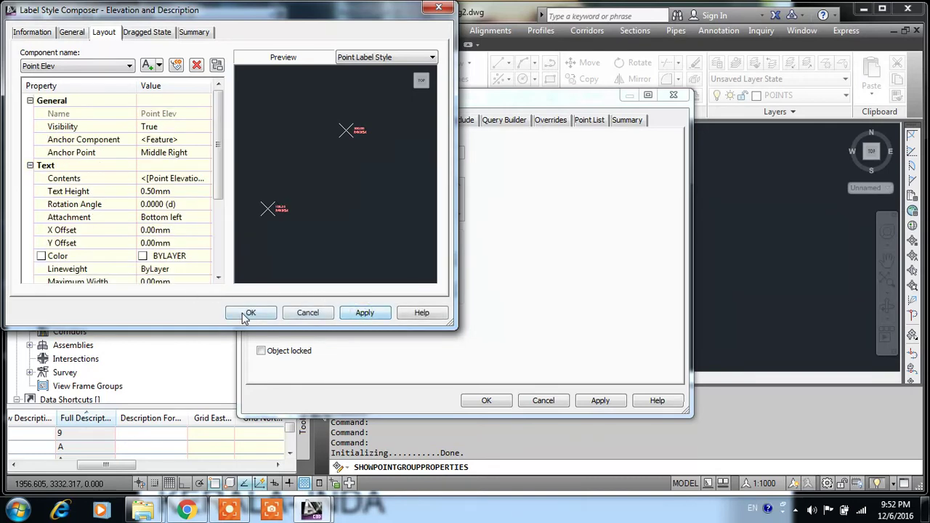
pyautogui.click(250, 313)
pyautogui.click(600, 400)
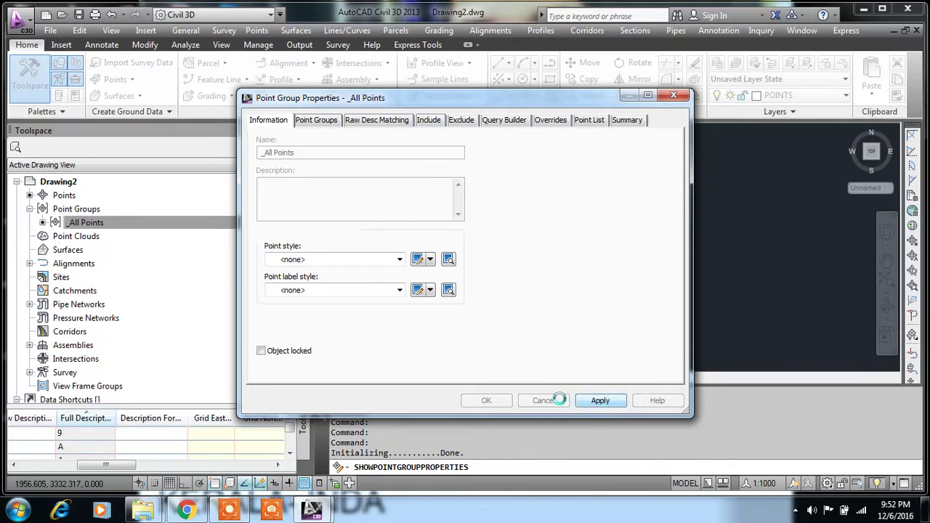
# Step: Close the point group settings and zoom in on the circle-X points labelled like 501.73 G5
pyautogui.click(508, 404)
pyautogui.scroll(2, 521, 302)
pyautogui.scroll(4, 535, 315)
pyautogui.scroll(-3, 566, 320)
pyautogui.scroll(-2, 523, 322)
pyautogui.scroll(2, 508, 211)
pyautogui.scroll(2, 501, 207)
pyautogui.scroll(-2, 557, 210)
pyautogui.scroll(3, 537, 230)
pyautogui.scroll(-2, 654, 160)
pyautogui.scroll(-1, 573, 145)
pyautogui.scroll(-2, 556, 240)
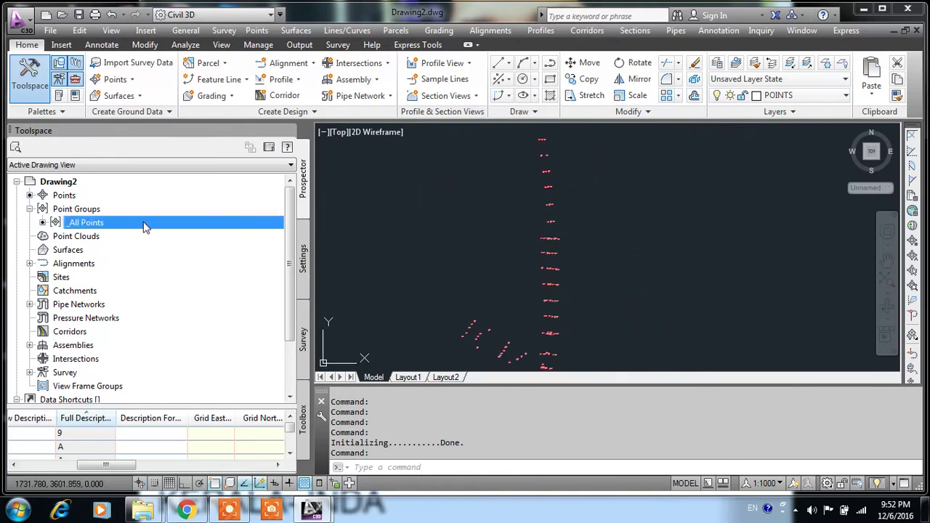
pyautogui.scroll(5, 571, 250)
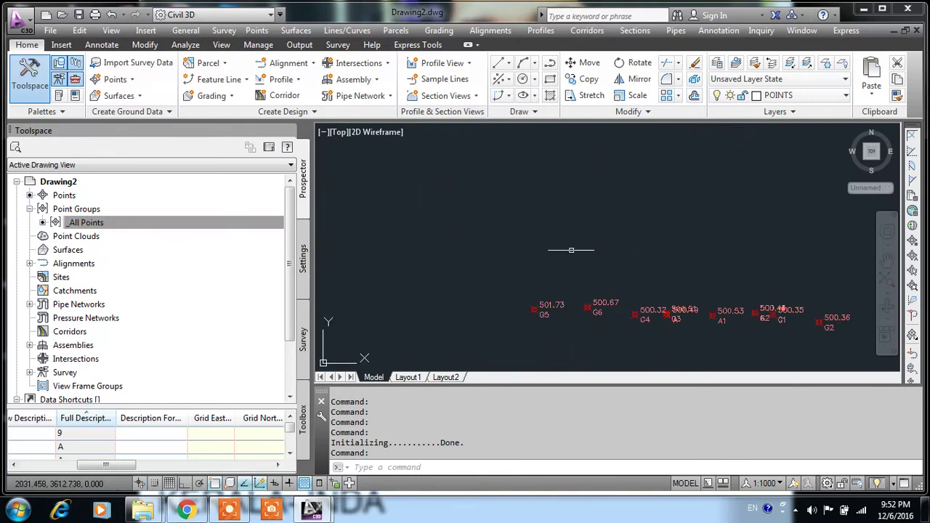
# Step: Switch the _All Points group's point label style to Northing and Easting
pyautogui.rightClick(97, 223)
pyautogui.click(133, 227)
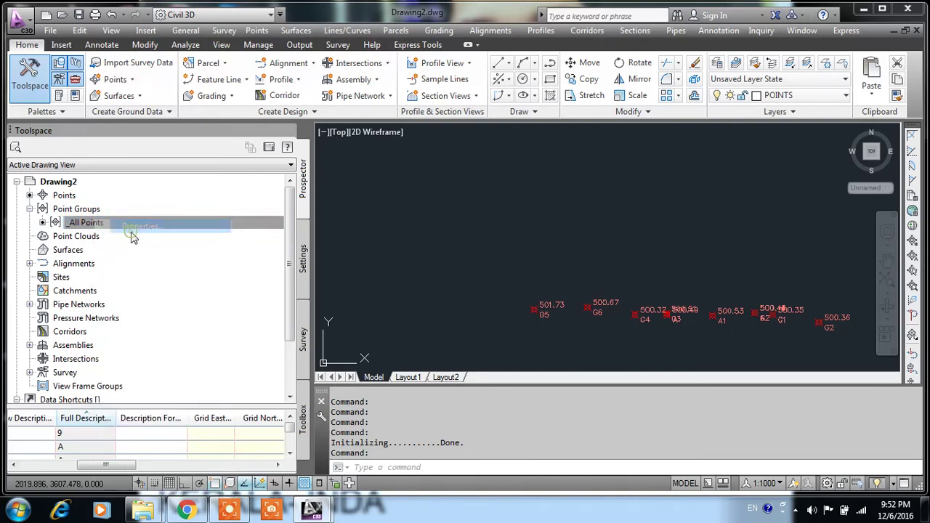
pyautogui.click(398, 291)
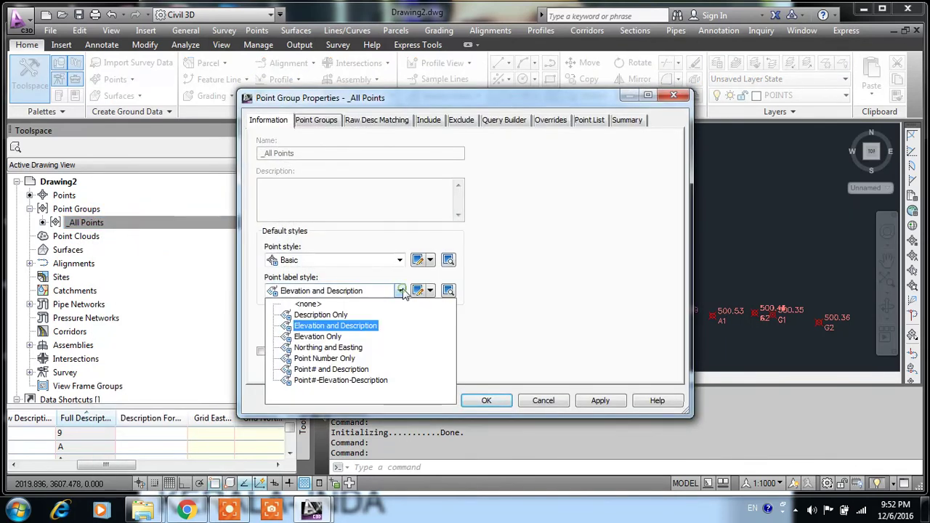
pyautogui.click(343, 351)
pyautogui.click(600, 400)
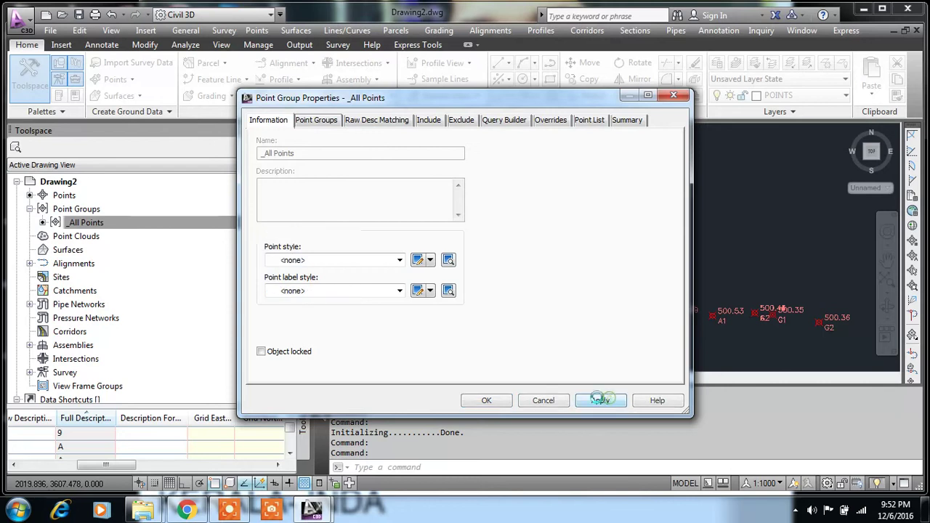
pyautogui.click(486, 400)
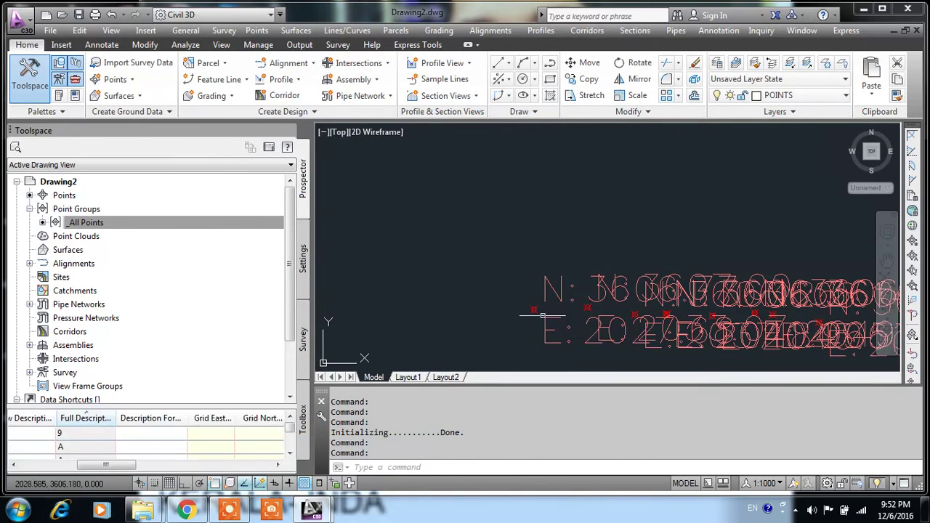
# Step: Reopen the _All Points properties and edit the Northing and Easting label style
pyautogui.click(66, 224)
pyautogui.rightClick(103, 216)
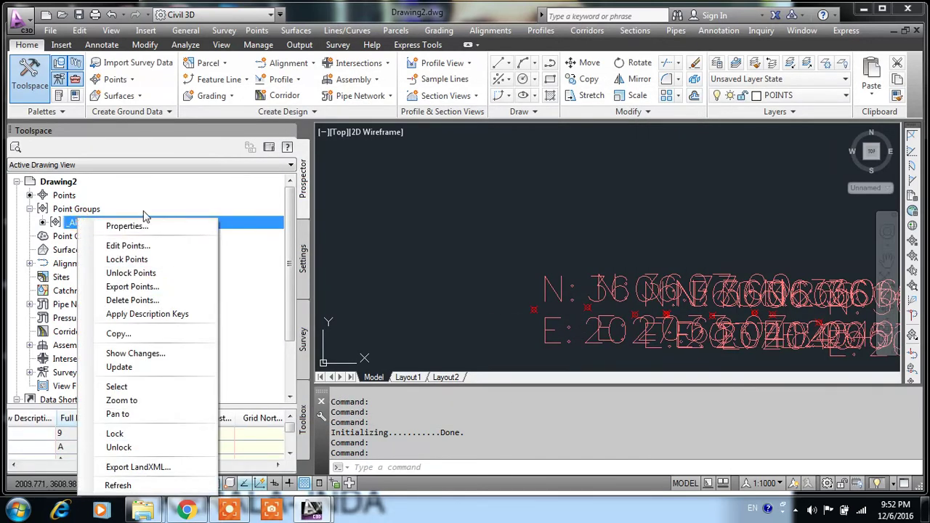
pyautogui.click(142, 228)
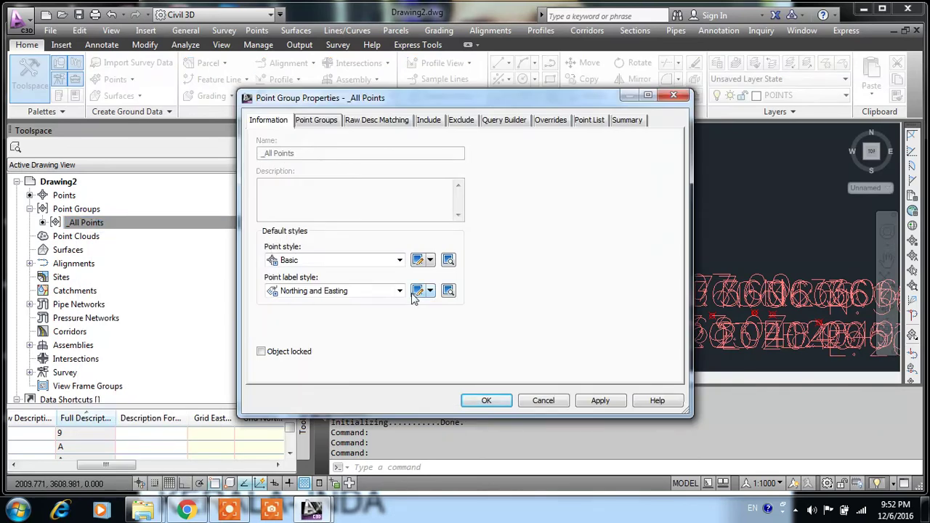
pyautogui.click(416, 290)
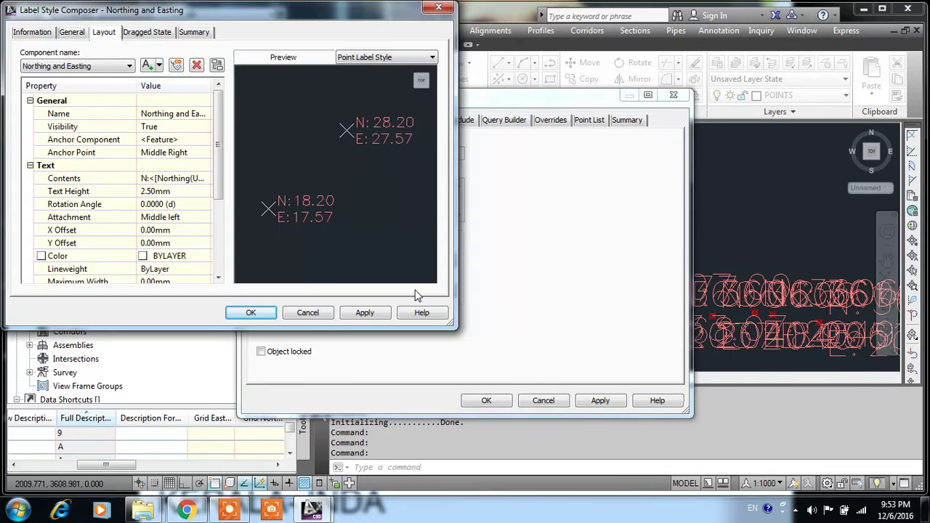
# Step: Set the Northing and Easting label text height to 0.5 and border gap to 0.25, then apply it
pyautogui.click(175, 193)
pyautogui.write('.5')
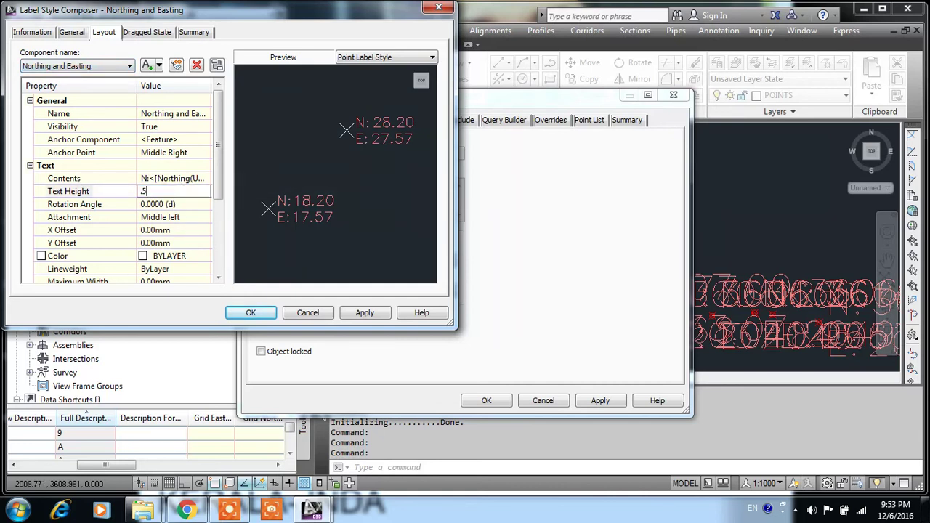
pyautogui.scroll(-2, 215, 156)
pyautogui.scroll(-1, 215, 156)
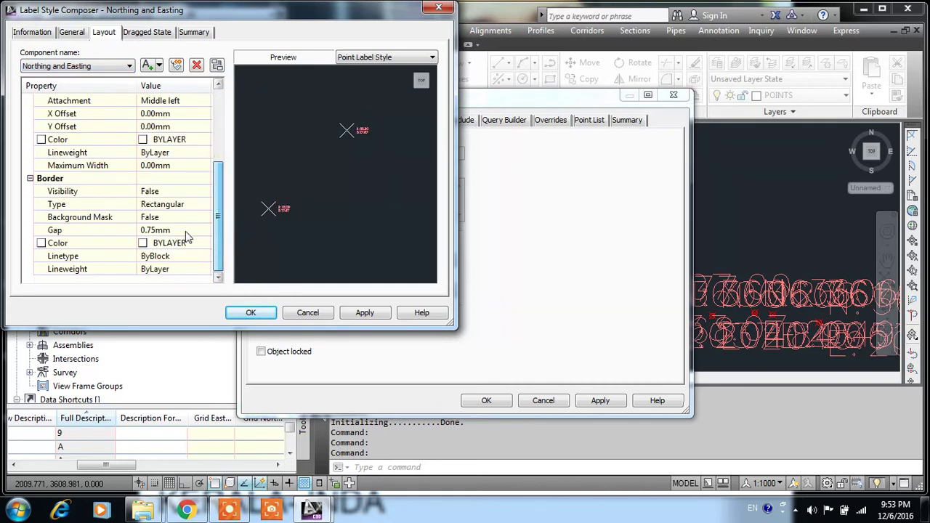
pyautogui.click(174, 230)
pyautogui.write('.25')
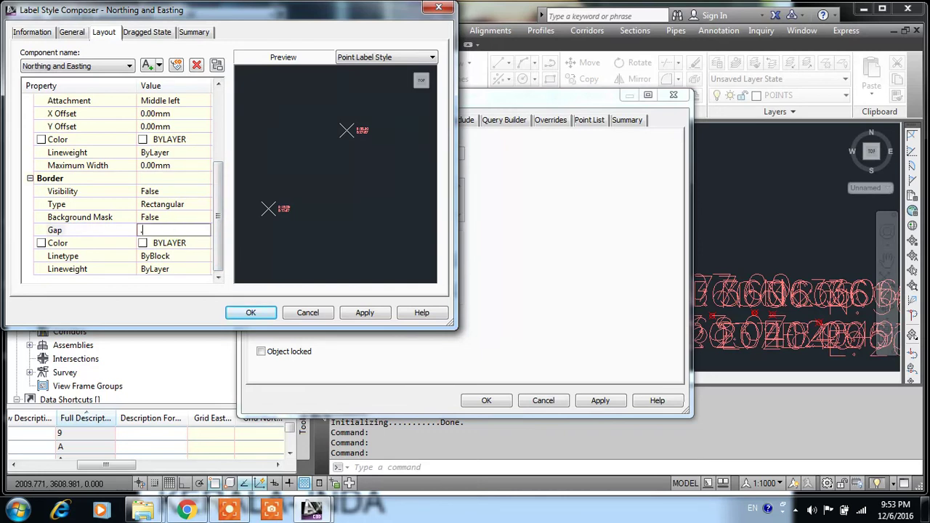
pyautogui.click(57, 67)
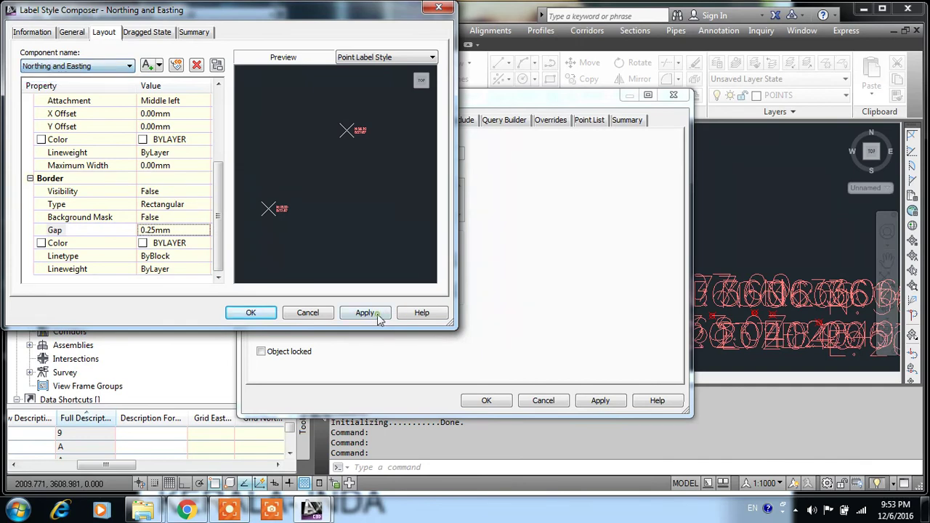
pyautogui.click(254, 312)
pyautogui.click(600, 400)
pyautogui.click(486, 400)
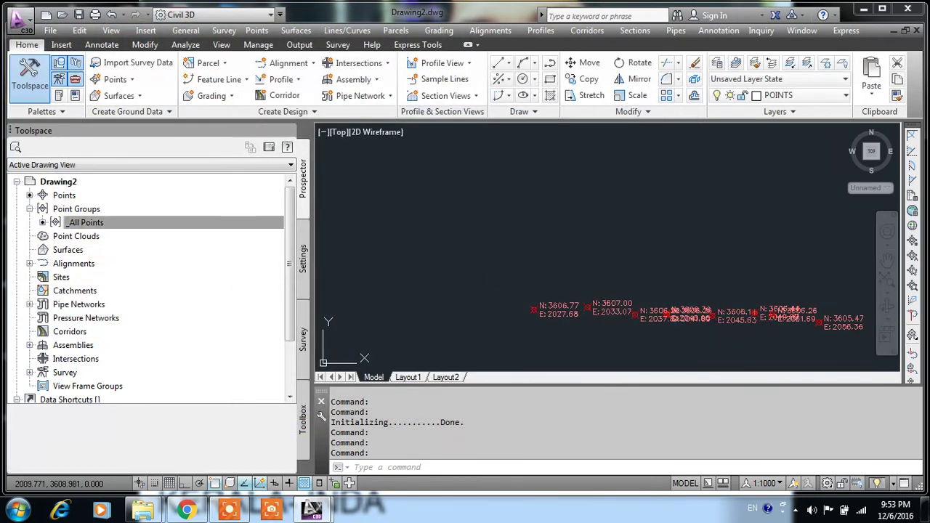
# Step: Set the _All Points group's point label style back to Elevation and Description
pyautogui.scroll(5, 505, 305)
pyautogui.scroll(-2, 570, 291)
pyautogui.scroll(-3, 545, 301)
pyautogui.scroll(-2, 515, 170)
pyautogui.click(86, 222)
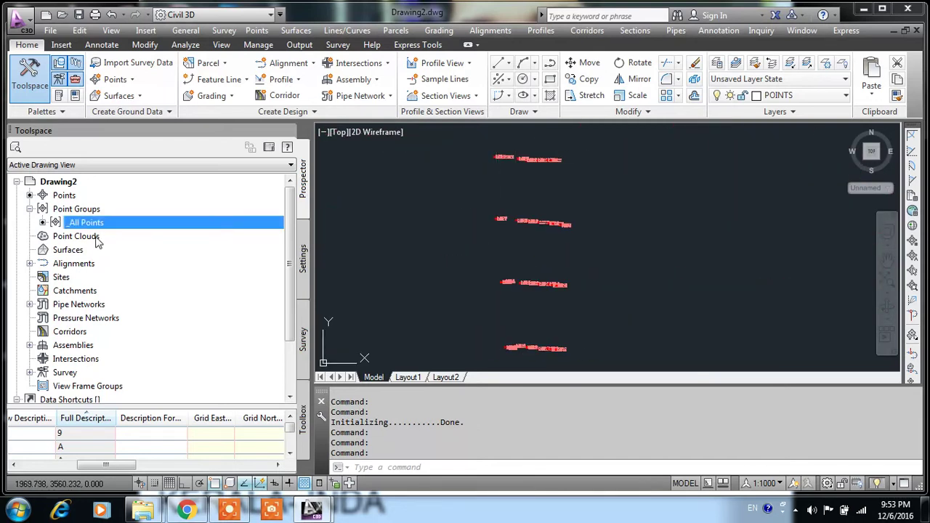
pyautogui.rightClick(95, 226)
pyautogui.click(119, 231)
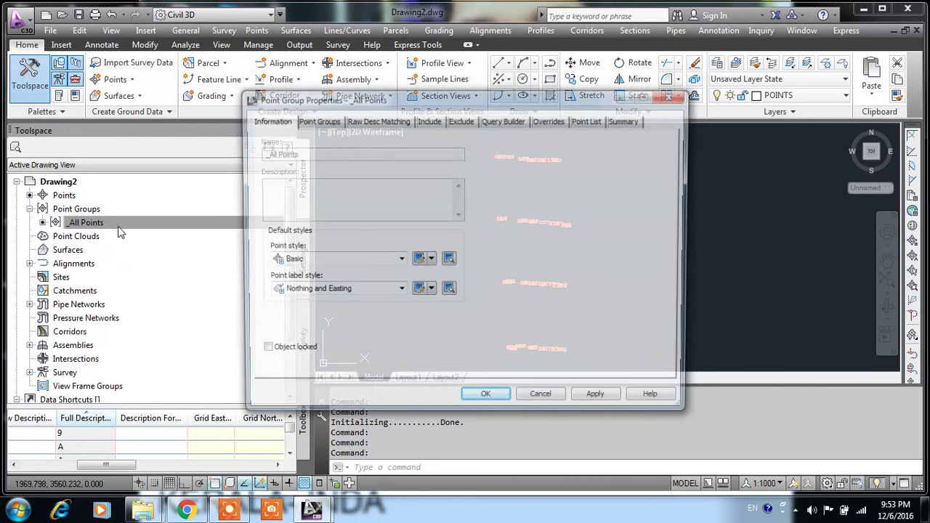
pyautogui.click(335, 289)
pyautogui.click(347, 326)
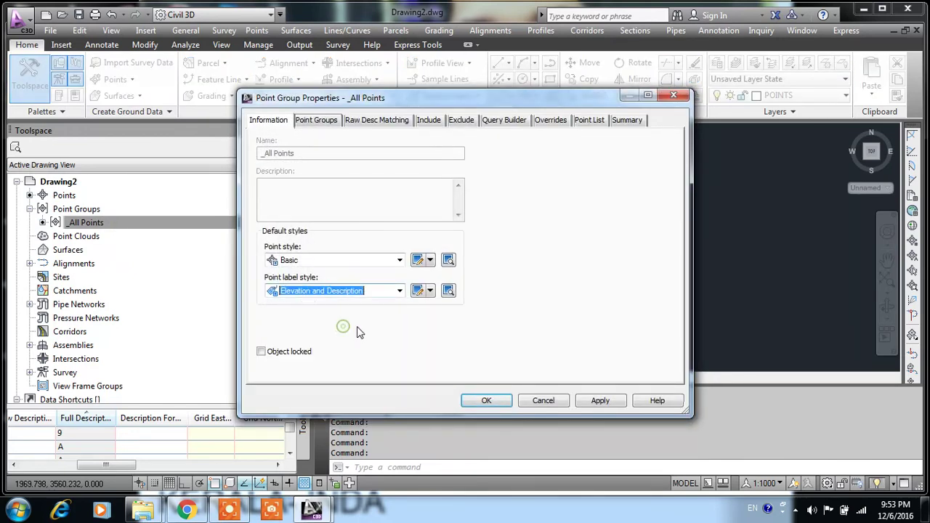
pyautogui.click(611, 405)
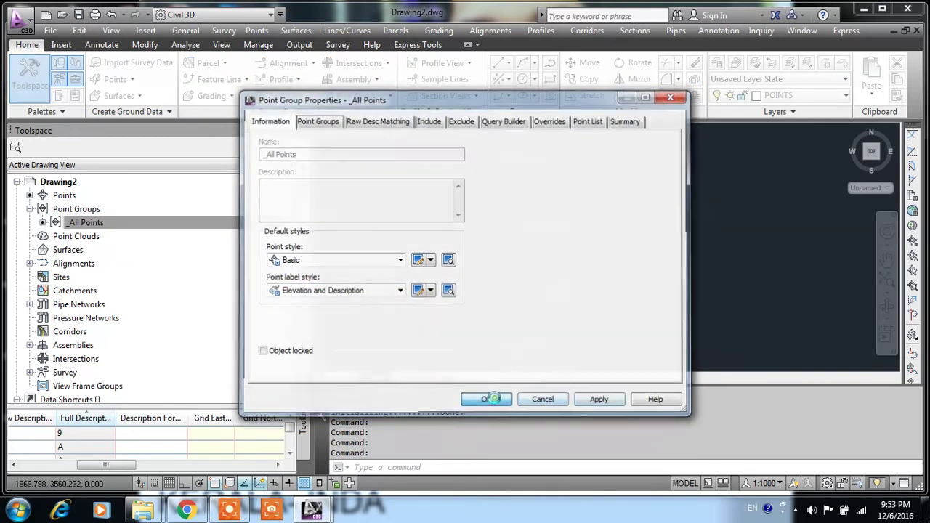
pyautogui.click(484, 400)
pyautogui.scroll(3, 528, 218)
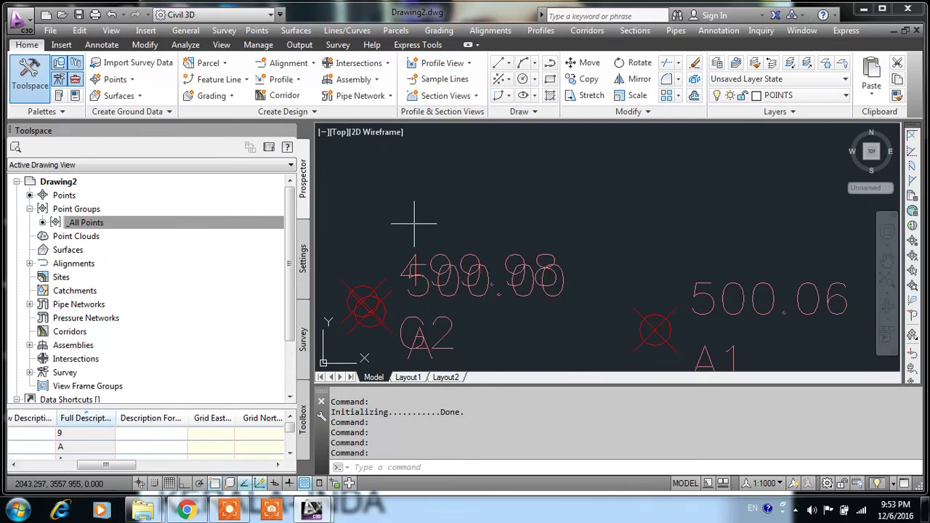
pyautogui.scroll(-4, 429, 236)
pyautogui.scroll(2, 443, 254)
pyautogui.scroll(-5, 436, 218)
pyautogui.scroll(3, 429, 155)
pyautogui.scroll(4, 436, 211)
pyautogui.scroll(-2, 444, 269)
pyautogui.scroll(-1, 469, 216)
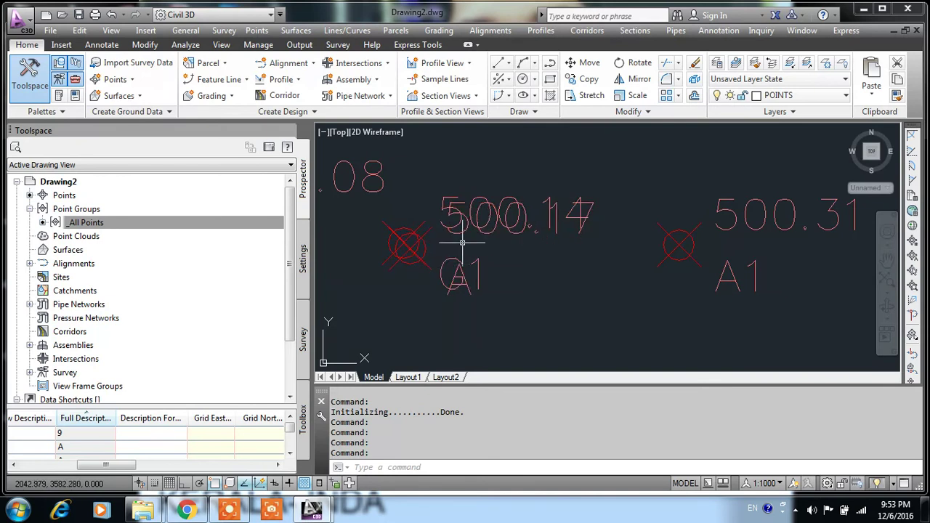
pyautogui.scroll(-1, 562, 216)
pyautogui.scroll(-4, 509, 218)
pyautogui.moveTo(446, 162)
pyautogui.mouseDown(button='middle')
pyautogui.moveTo(412, 359)
pyautogui.moveTo(412, 255)
pyautogui.mouseUp(button='middle')
pyautogui.scroll(4, 552, 280)
pyautogui.scroll(-3, 552, 280)
pyautogui.scroll(-1, 538, 284)
pyautogui.scroll(4, 617, 290)
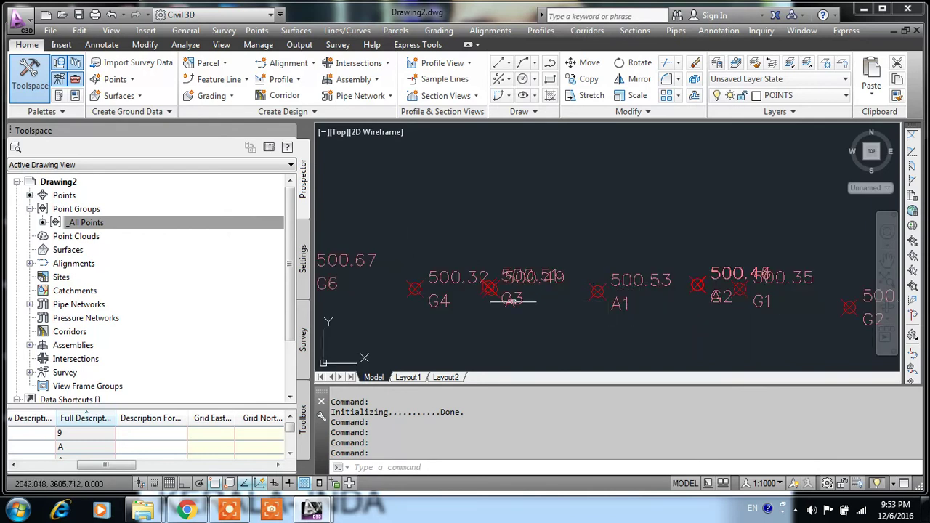
pyautogui.scroll(5, 512, 300)
pyautogui.scroll(-3, 479, 267)
pyautogui.scroll(-3, 552, 218)
pyautogui.scroll(3, 537, 305)
pyautogui.scroll(2, 555, 317)
pyautogui.scroll(-2, 555, 318)
pyautogui.scroll(-2, 552, 315)
pyautogui.scroll(-2, 555, 313)
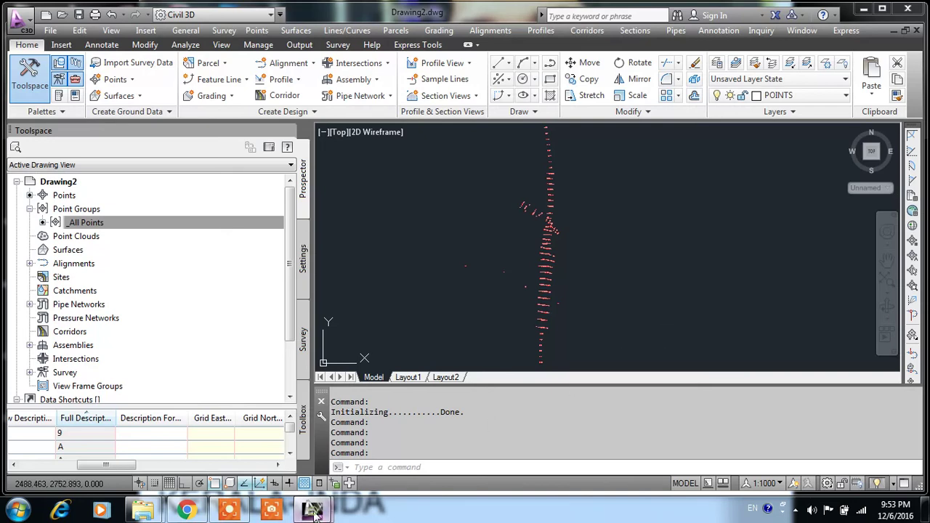
pyautogui.click(864, 10)
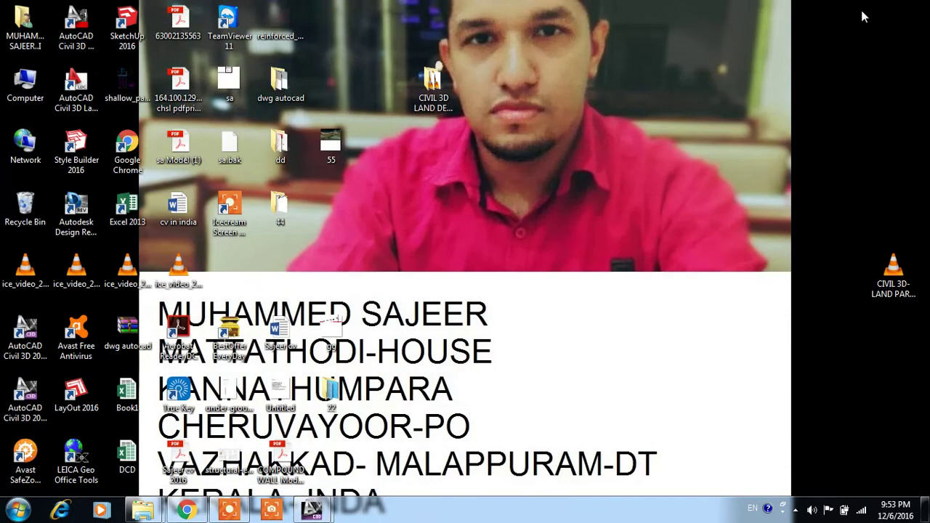
pyautogui.doubleClick(36, 94)
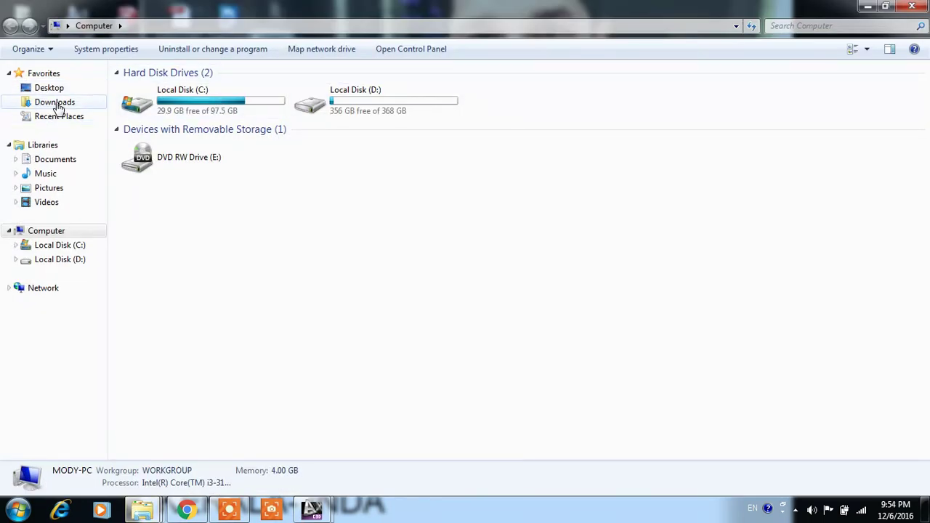
pyautogui.click(56, 103)
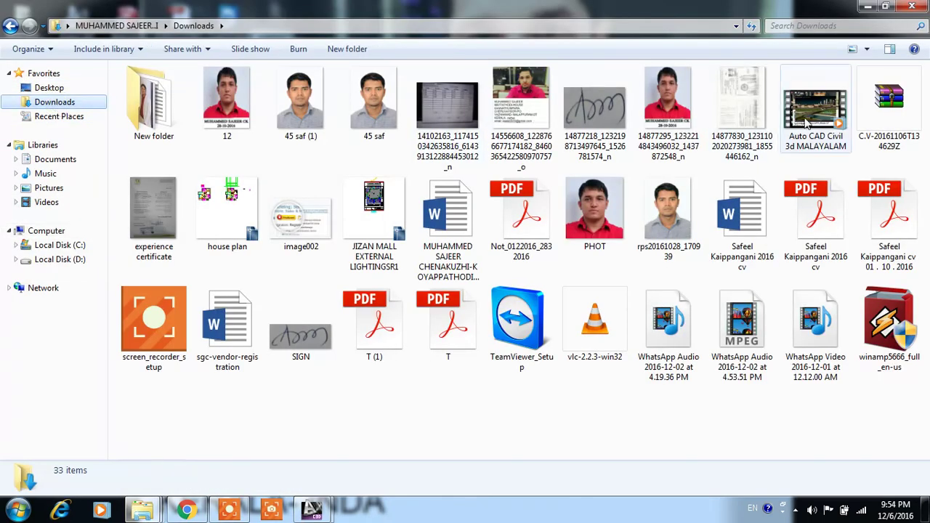
pyautogui.doubleClick(527, 158)
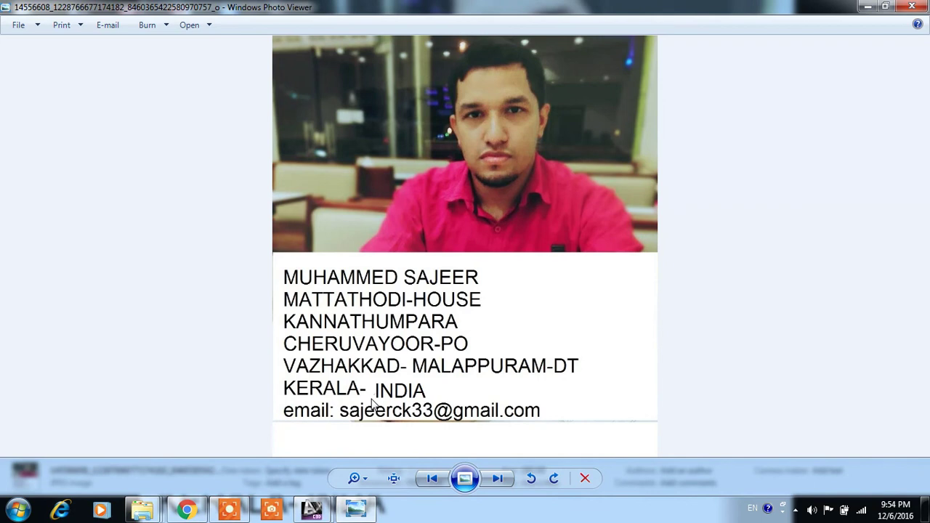
pyautogui.click(910, 8)
pyautogui.moveTo(312, 509)
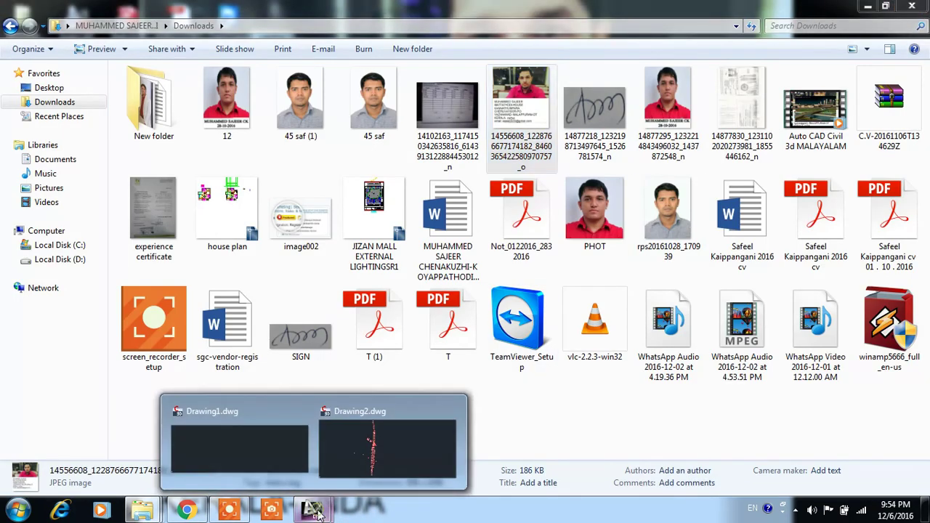
pyautogui.click(394, 458)
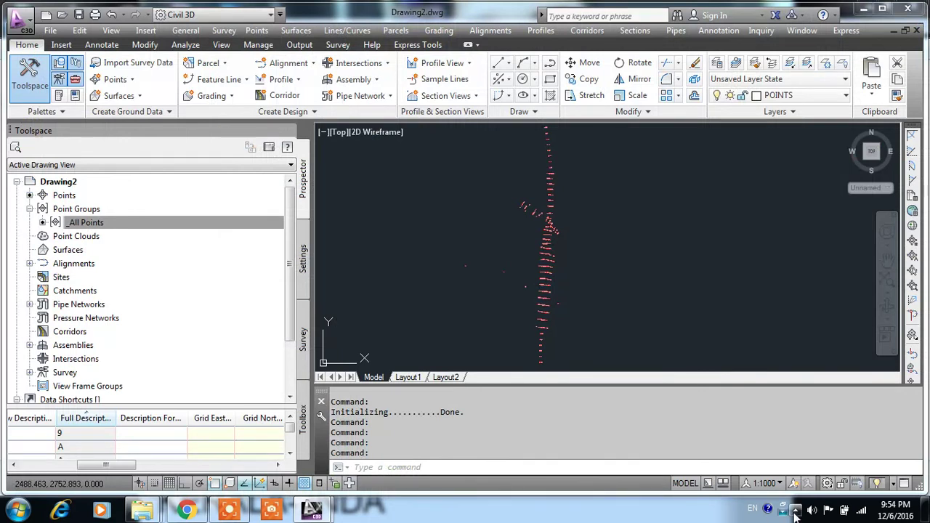
pyautogui.click(795, 511)
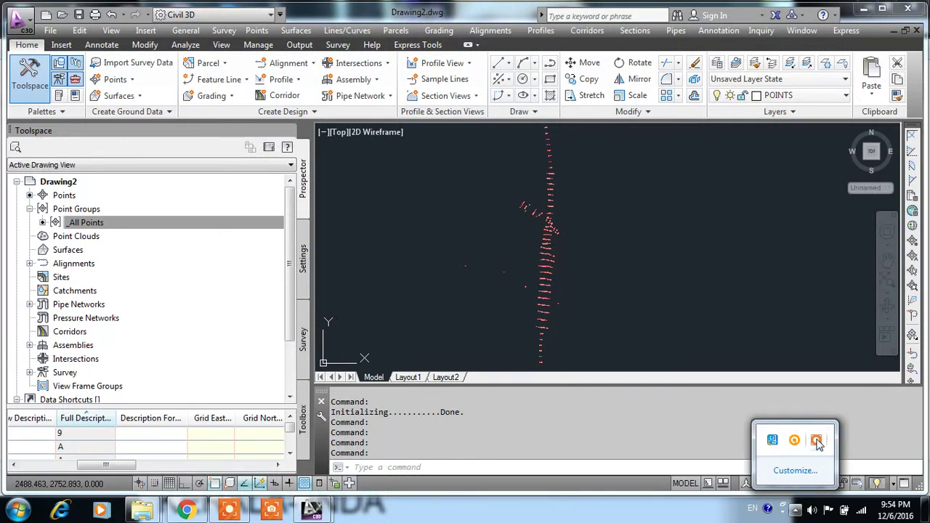